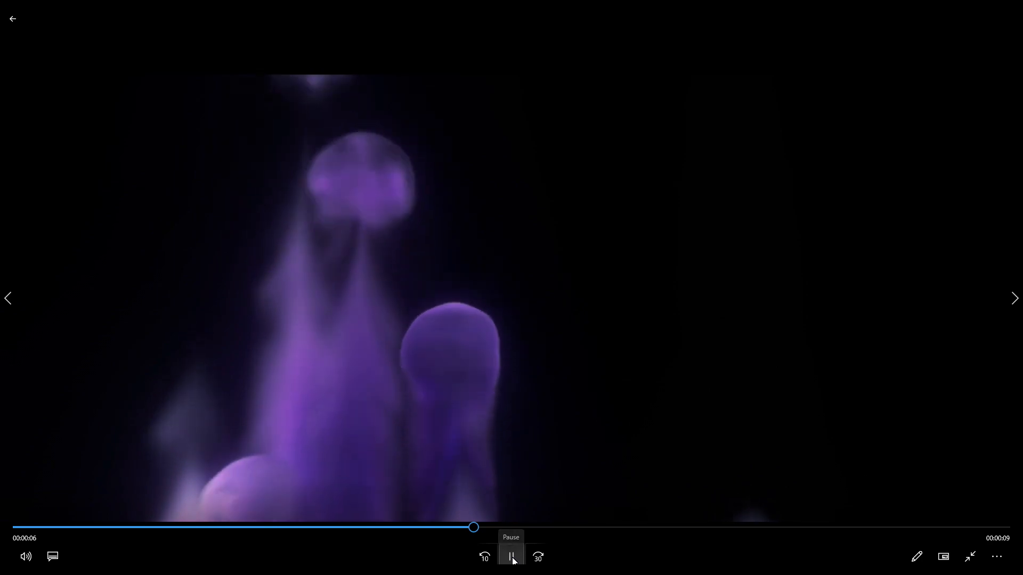
# Pause the Jellicles 4 preview video and close the video player
pyautogui.click(511, 557)
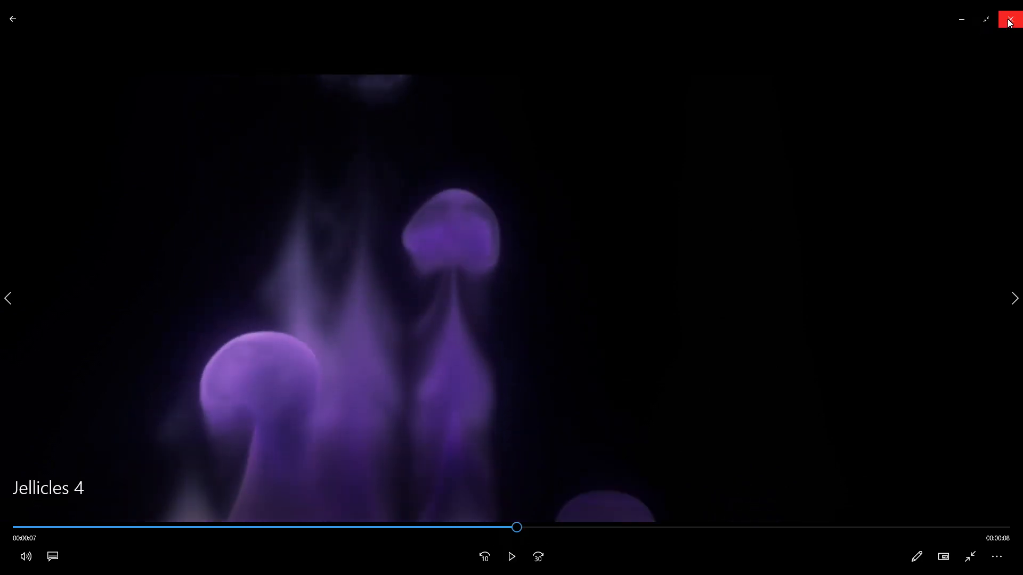
pyautogui.click(1010, 18)
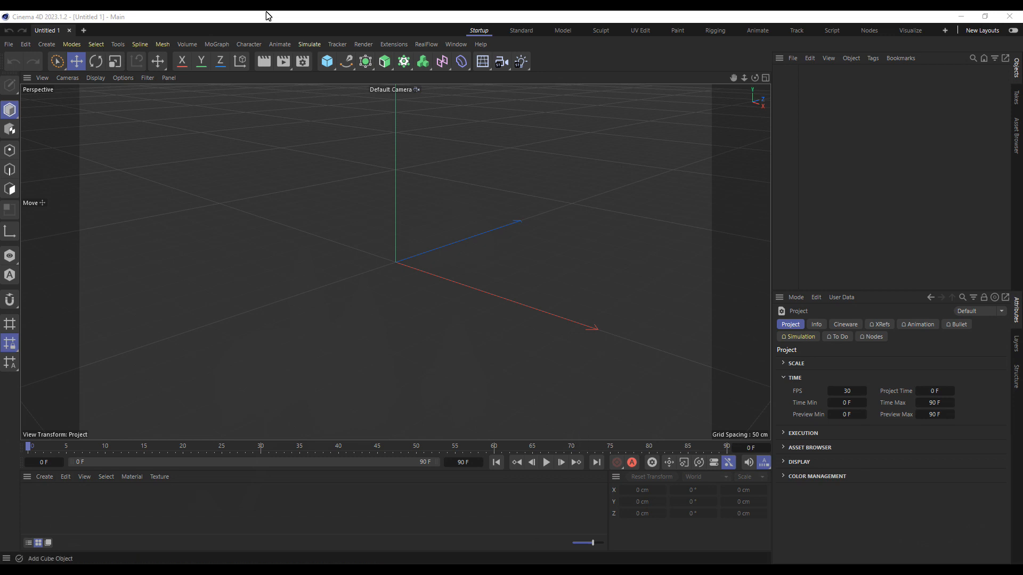
# Create a plane primitive 300 cm wide and 100 cm high
pyautogui.click(326, 62)
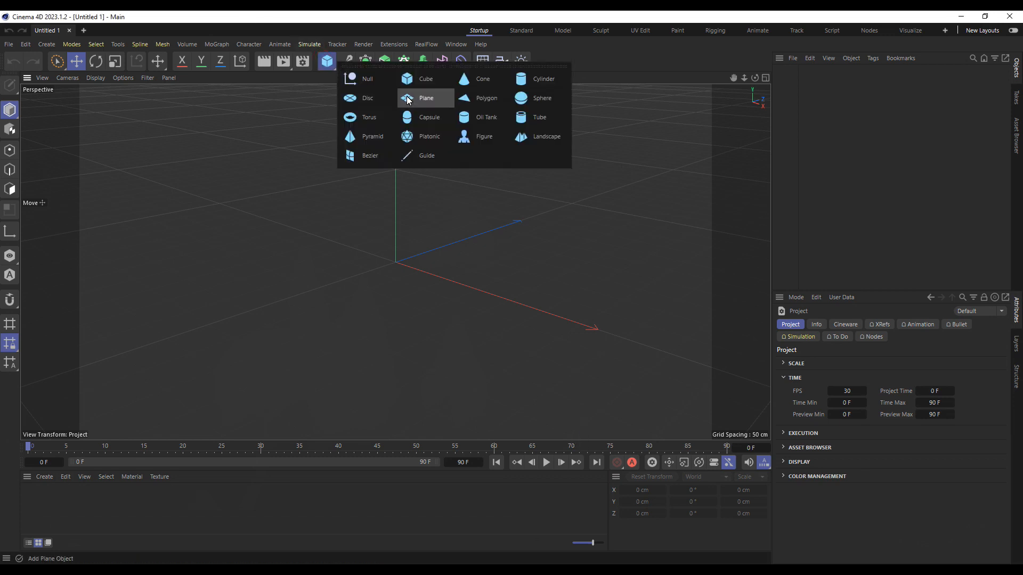
pyautogui.click(418, 98)
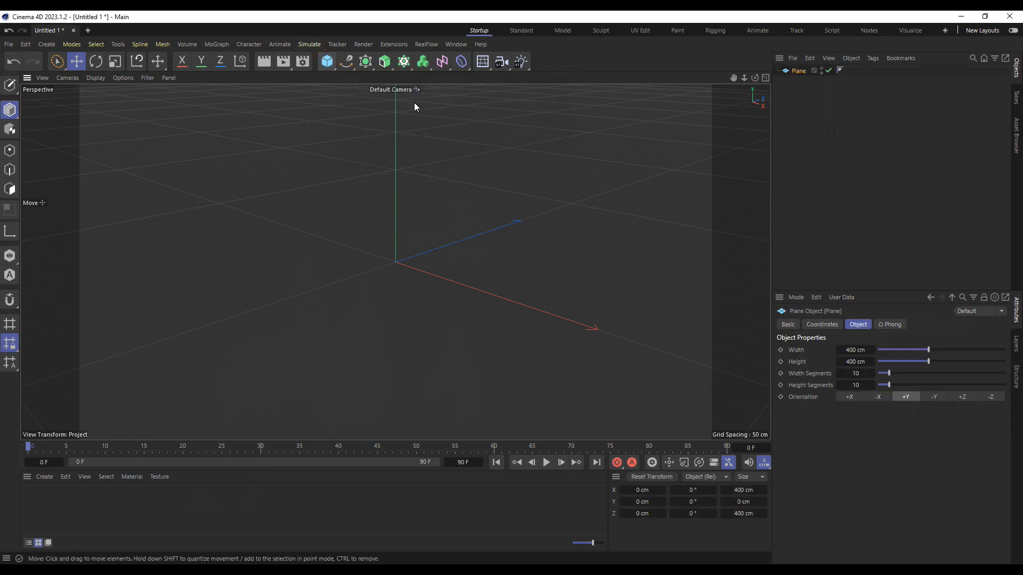
pyautogui.click(848, 349)
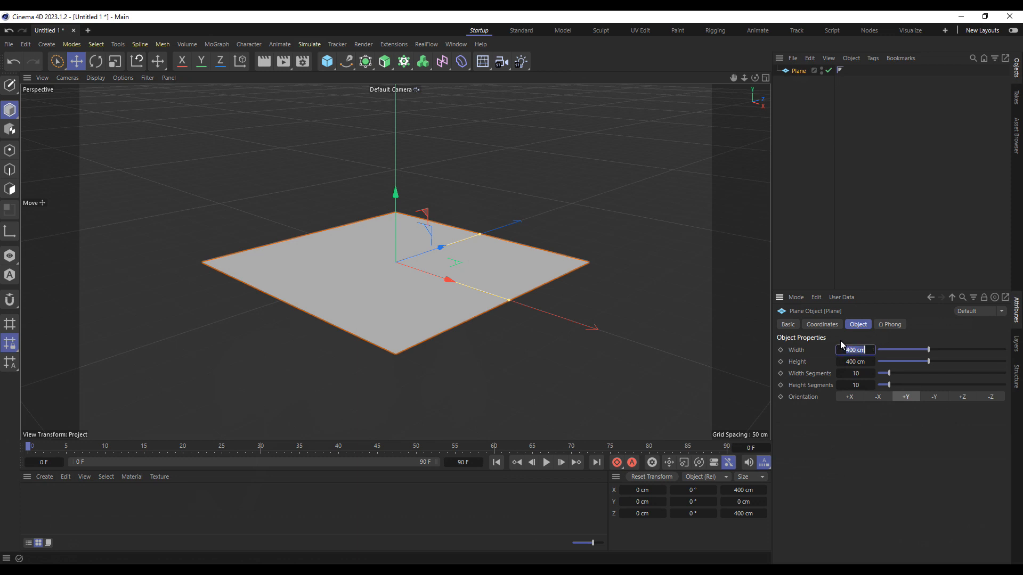
pyautogui.press('Return')
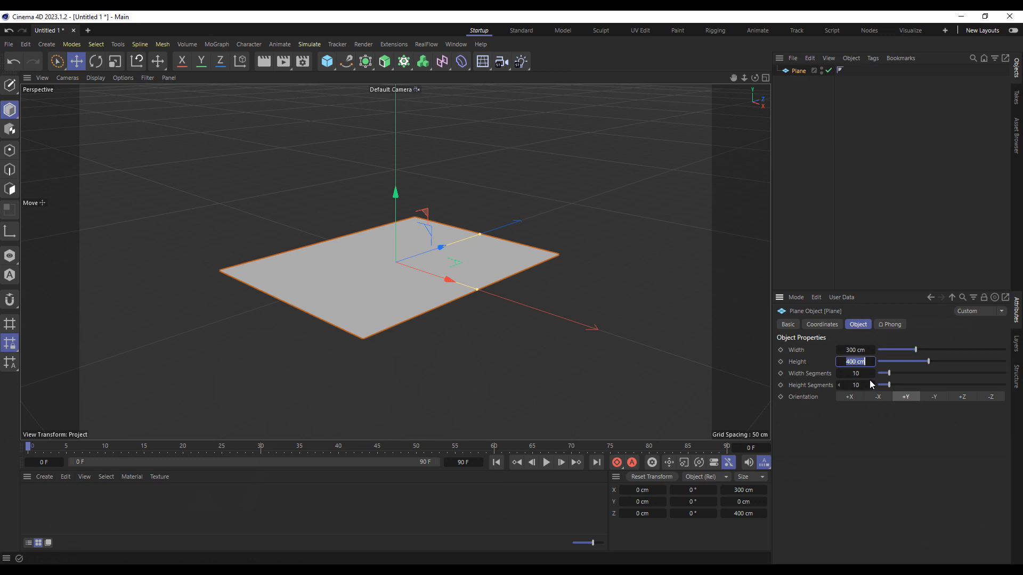
pyautogui.write('100')
pyautogui.press('Return')
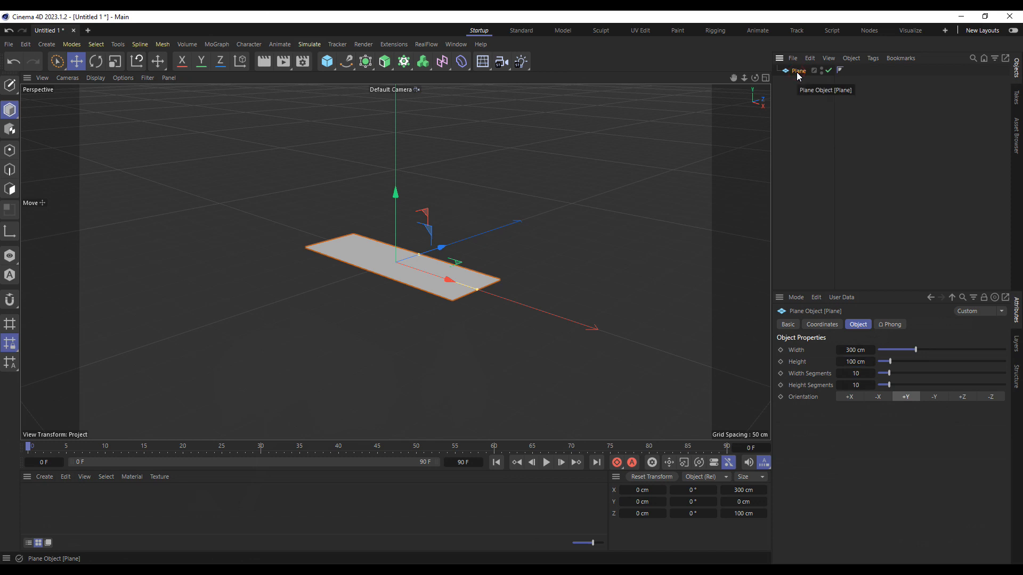
# Duplicate the plane, naming the original "pyro" and the copy "particles"
pyautogui.keyDown('ctrl'); pyautogui.moveTo(801, 89); pyautogui.dragTo(801, 87); pyautogui.keyUp('ctrl')
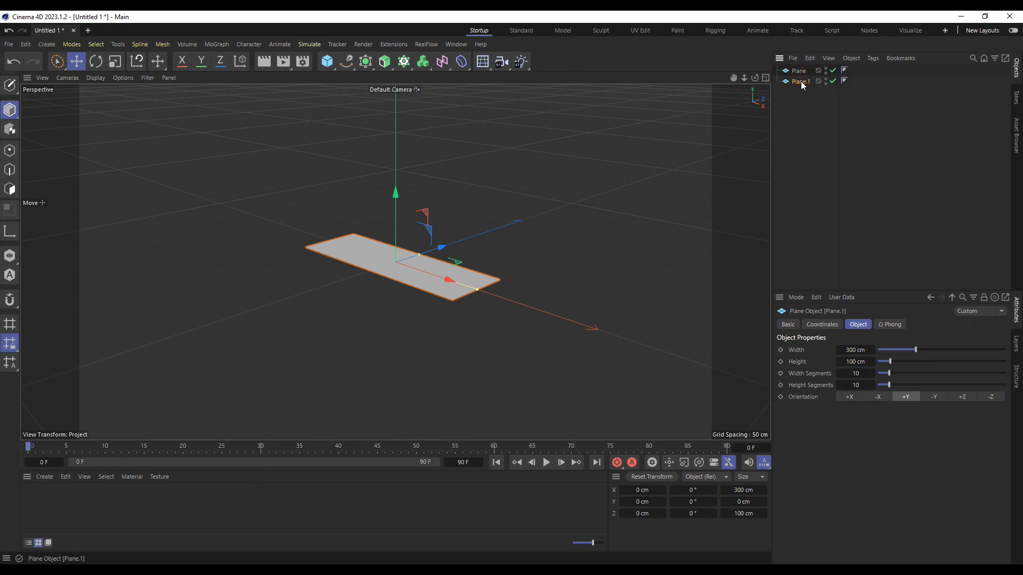
pyautogui.doubleClick(800, 70)
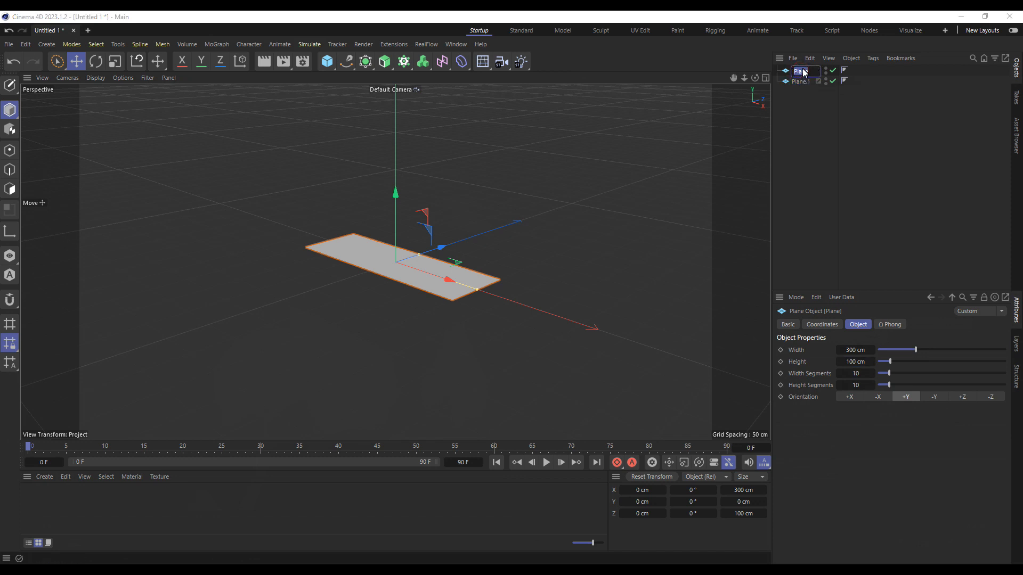
pyautogui.write('pyro')
pyautogui.press('Return')
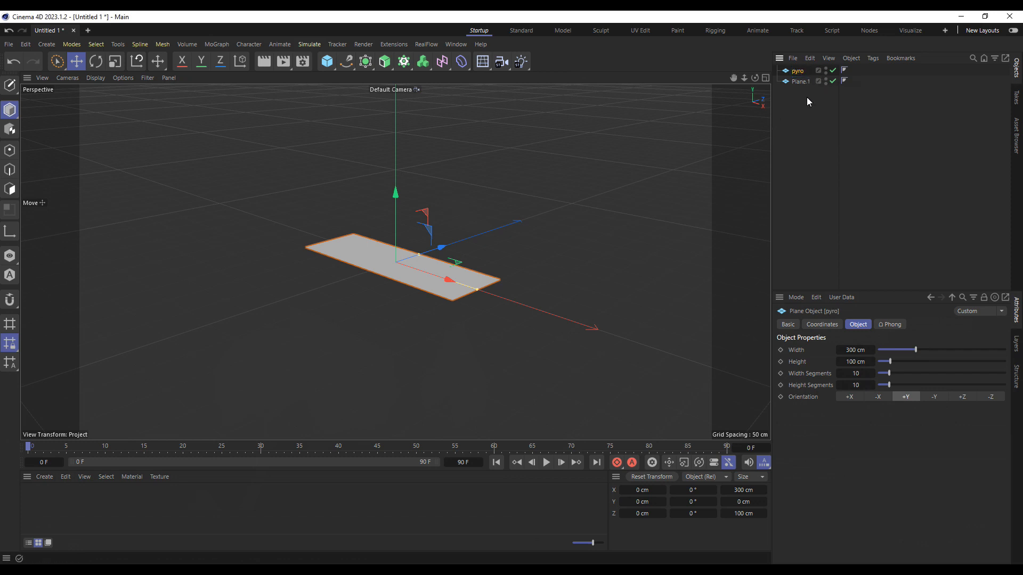
pyautogui.doubleClick(798, 82)
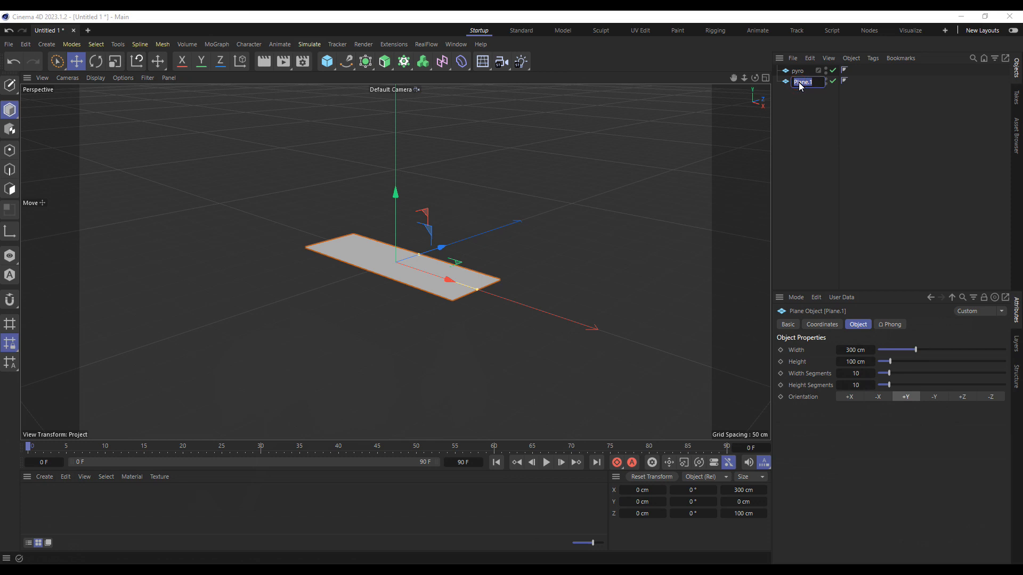
pyautogui.write('py')
pyautogui.write('rt')
pyautogui.write('icles')
pyautogui.press('Return')
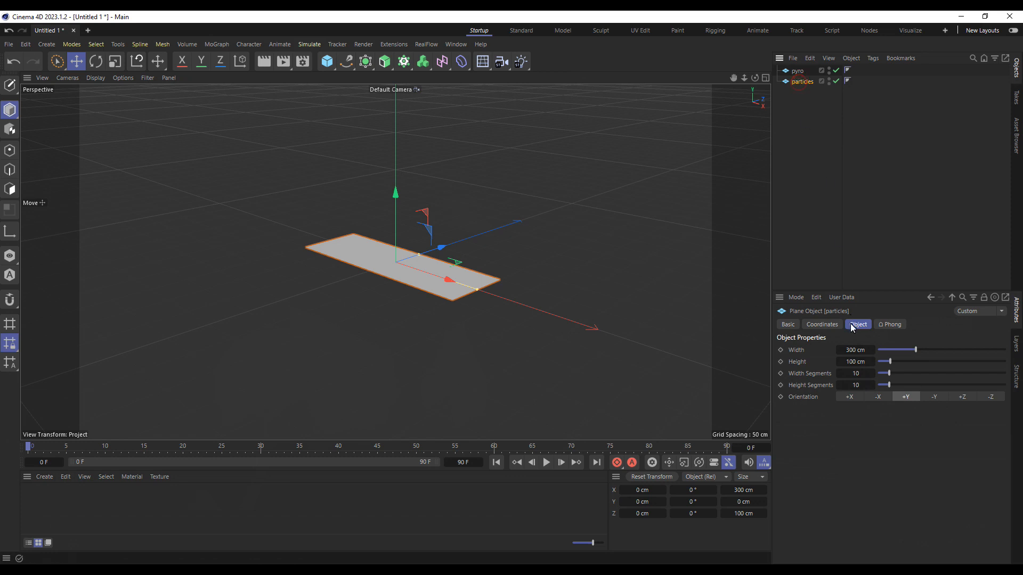
# Set the particles plane's width to 260 cm and its height to 50 cm
pyautogui.click(853, 352)
pyautogui.write('260')
pyautogui.press('Return')
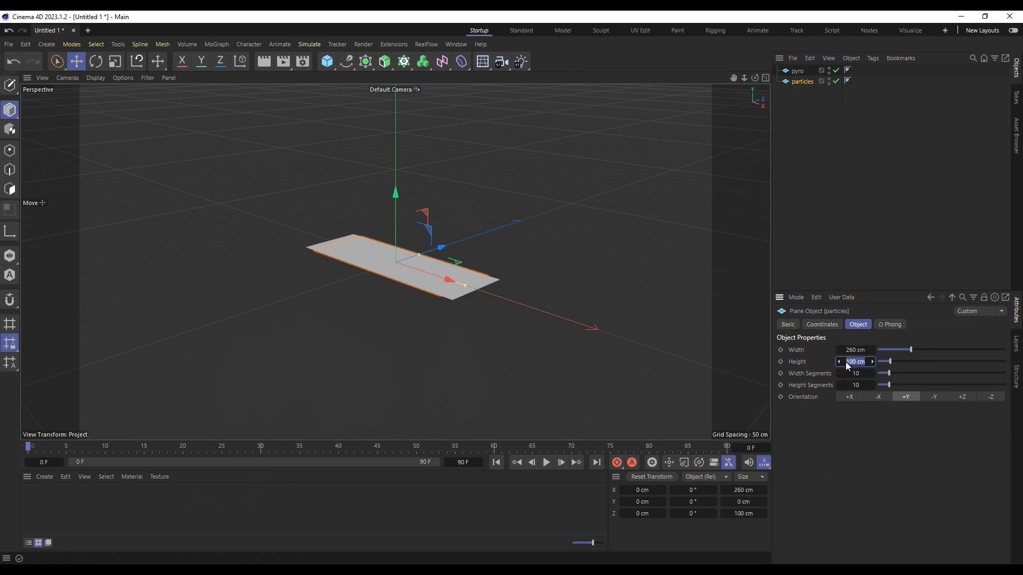
pyautogui.click(835, 353)
pyautogui.write('50')
pyautogui.press('Return')
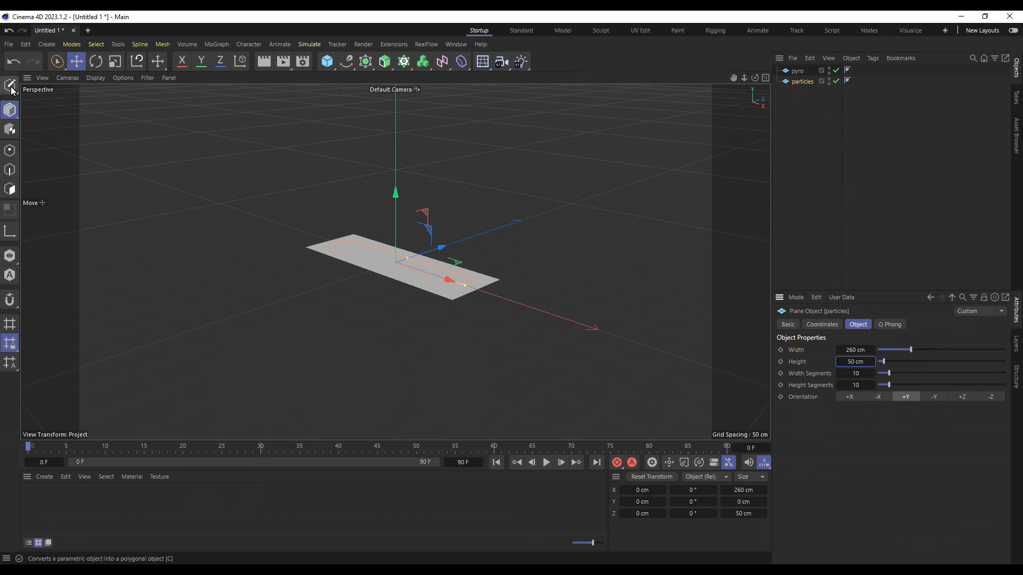
# Set the particles plane's Y position to -7 cm and convert it to an editable polygon object
pyautogui.click(802, 81)
pyautogui.click(637, 501)
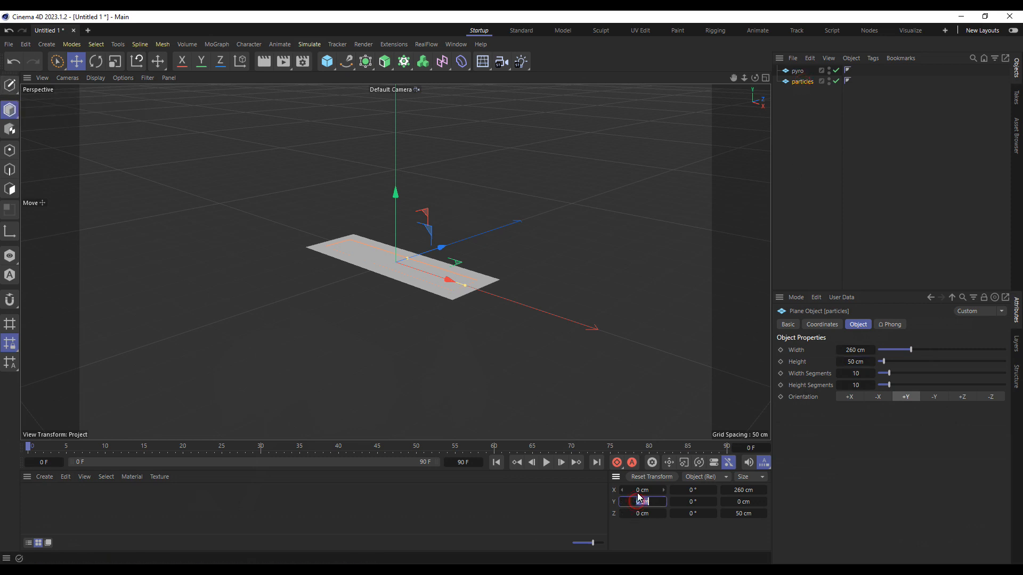
pyautogui.write('-7')
pyautogui.press('Return')
pyautogui.click(10, 89)
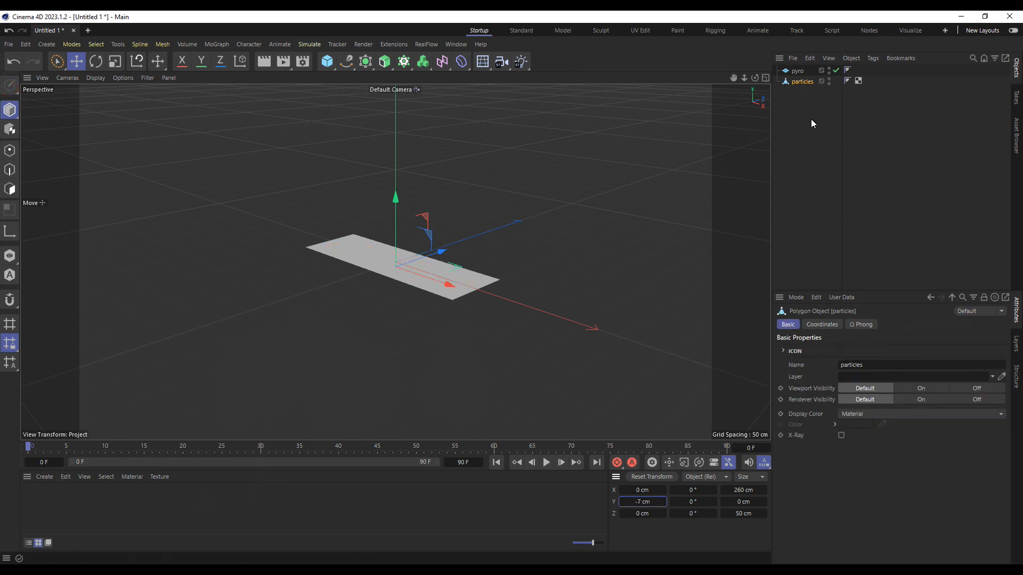
# Add an XPresso tag to the particles object and position its XPresso Editor window over the viewport
pyautogui.rightClick(797, 82)
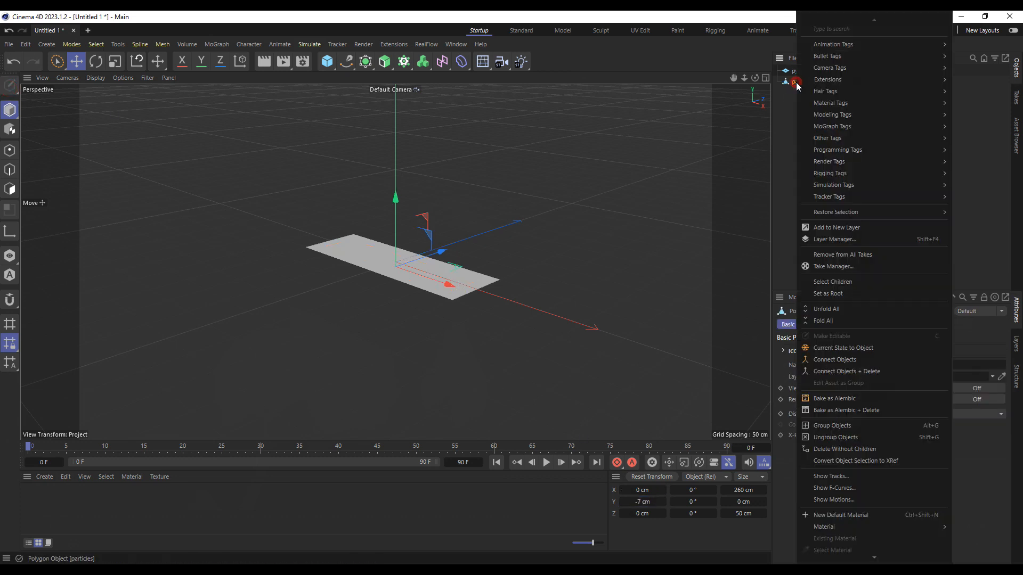
pyautogui.moveTo(942, 151)
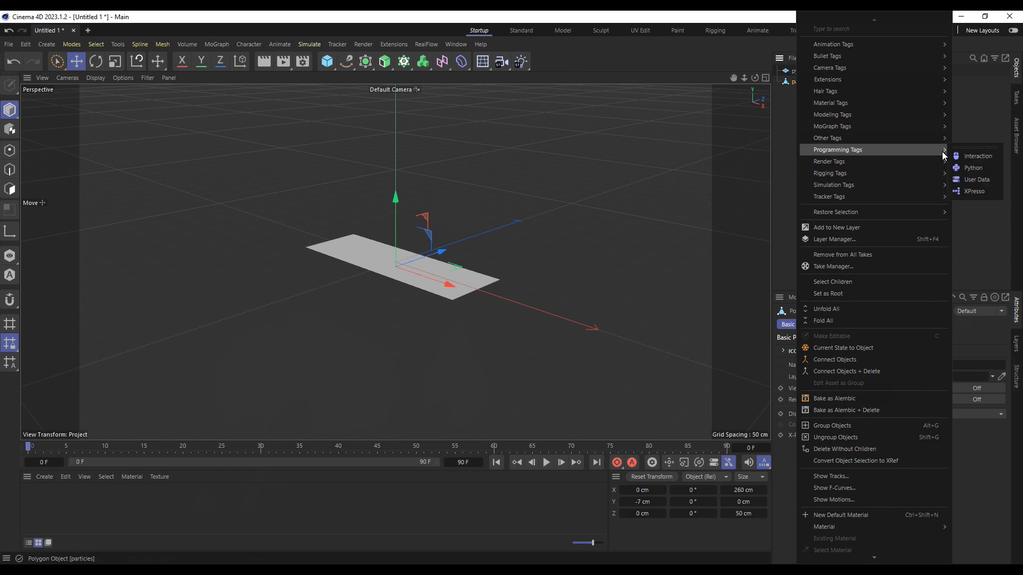
pyautogui.click(974, 195)
pyautogui.moveTo(924, 195); pyautogui.dragTo(564, 159)
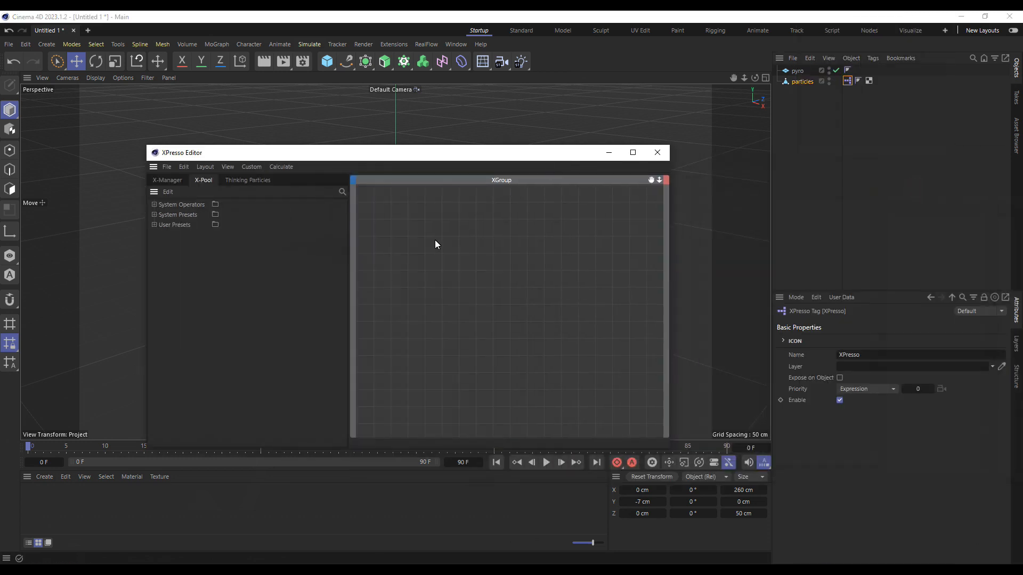
# Add a Time node to the XPresso graph with Frame as its only output port
pyautogui.rightClick(391, 245)
pyautogui.moveTo(409, 273)
pyautogui.moveTo(473, 272)
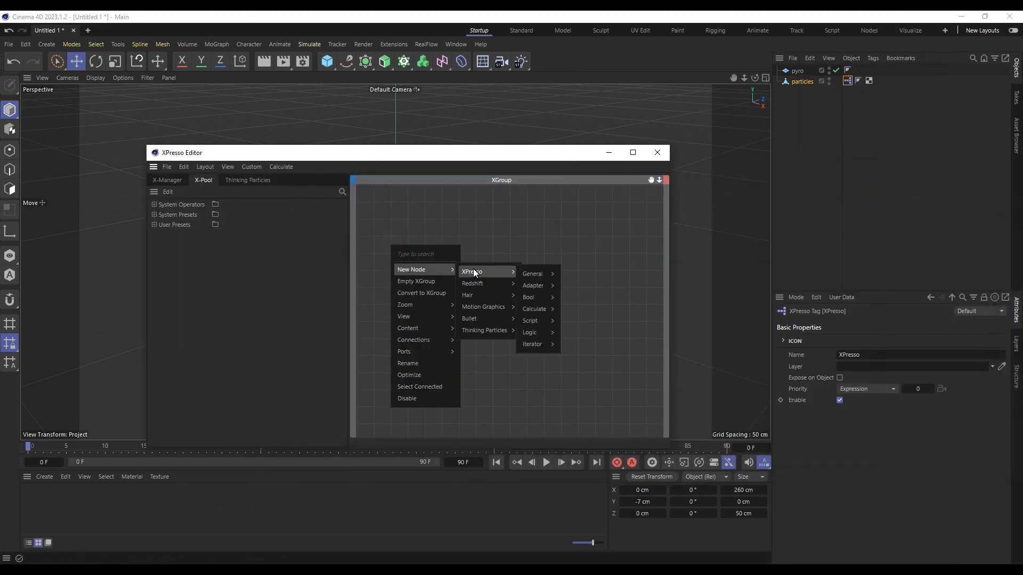
pyautogui.moveTo(541, 273)
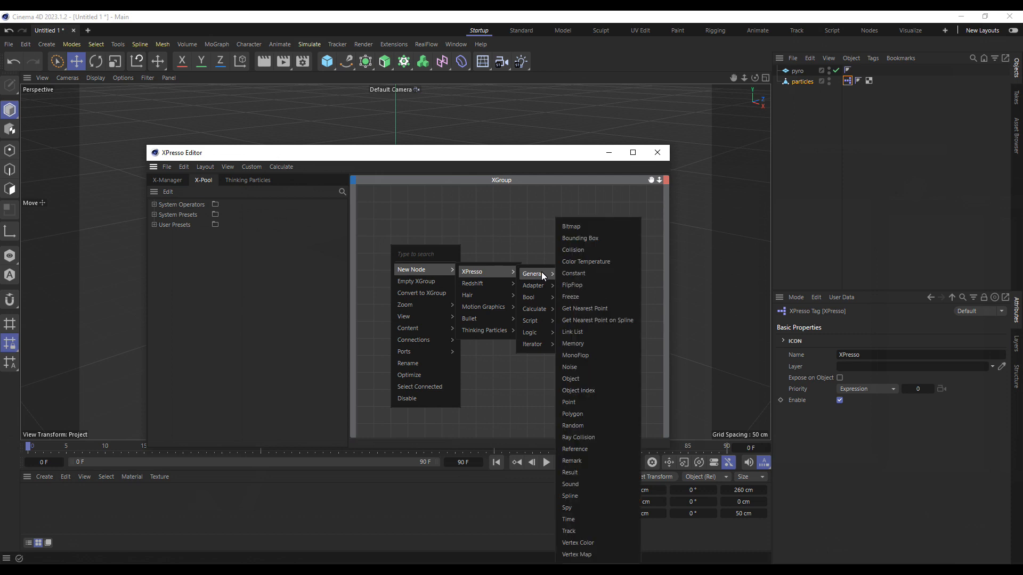
pyautogui.click(592, 519)
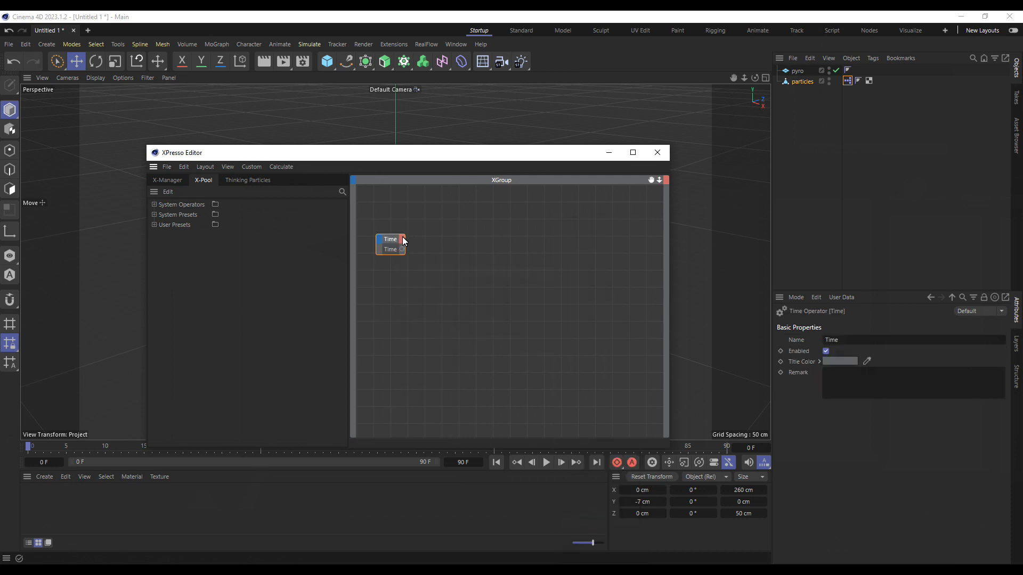
pyautogui.click(403, 239)
pyautogui.click(429, 287)
pyautogui.moveTo(360, 248); pyautogui.dragTo(364, 248)
pyautogui.rightClick(392, 247)
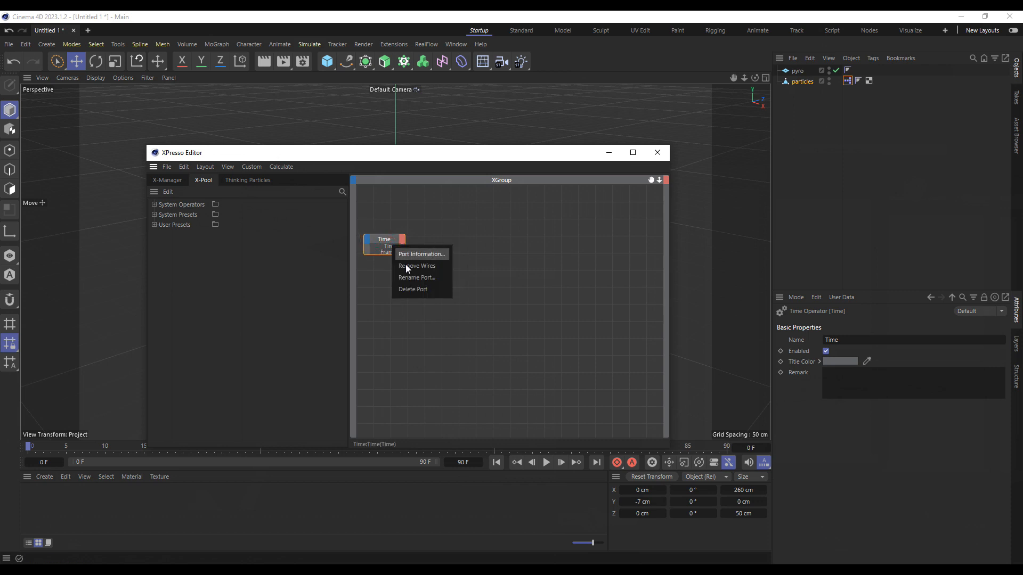
pyautogui.click(411, 292)
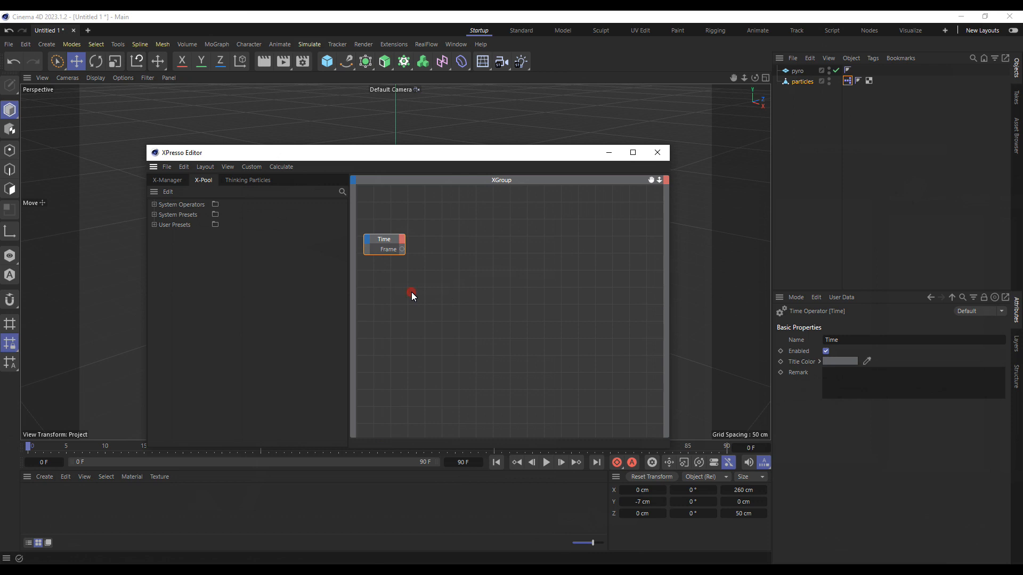
# Add a logic Compare node and place it just right of the Time node
pyautogui.rightClick(426, 244)
pyautogui.moveTo(440, 268)
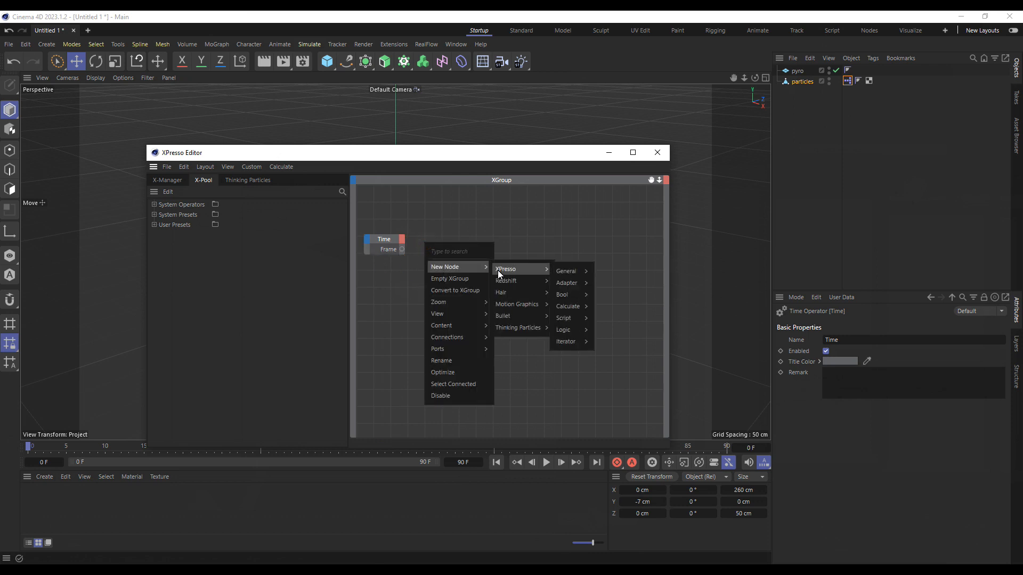
pyautogui.moveTo(538, 269)
pyautogui.moveTo(563, 329)
pyautogui.click(604, 332)
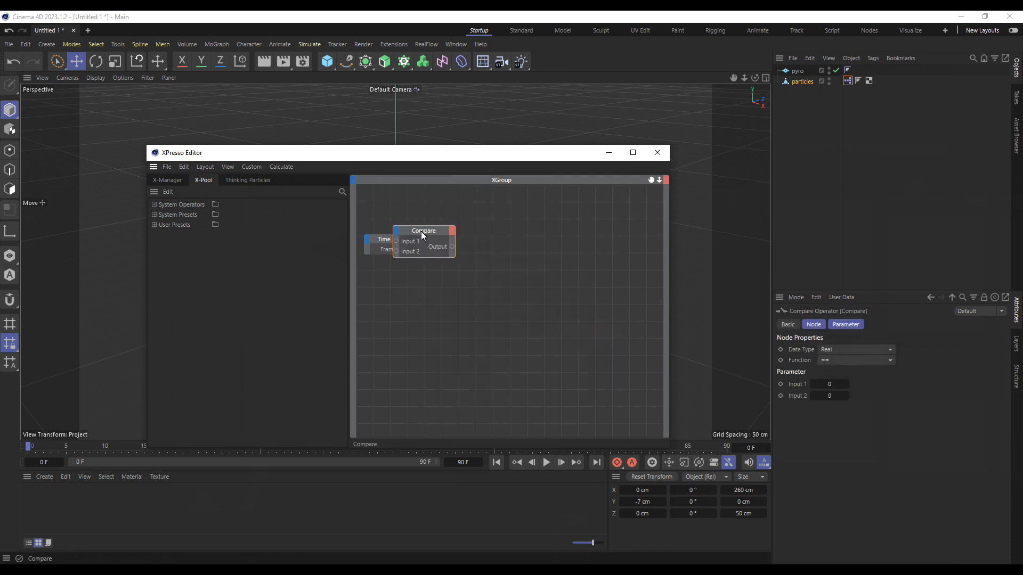
pyautogui.moveTo(421, 231); pyautogui.dragTo(458, 239)
# Set the Compare node's data type to Integer and its function to <=
pyautogui.click(848, 350)
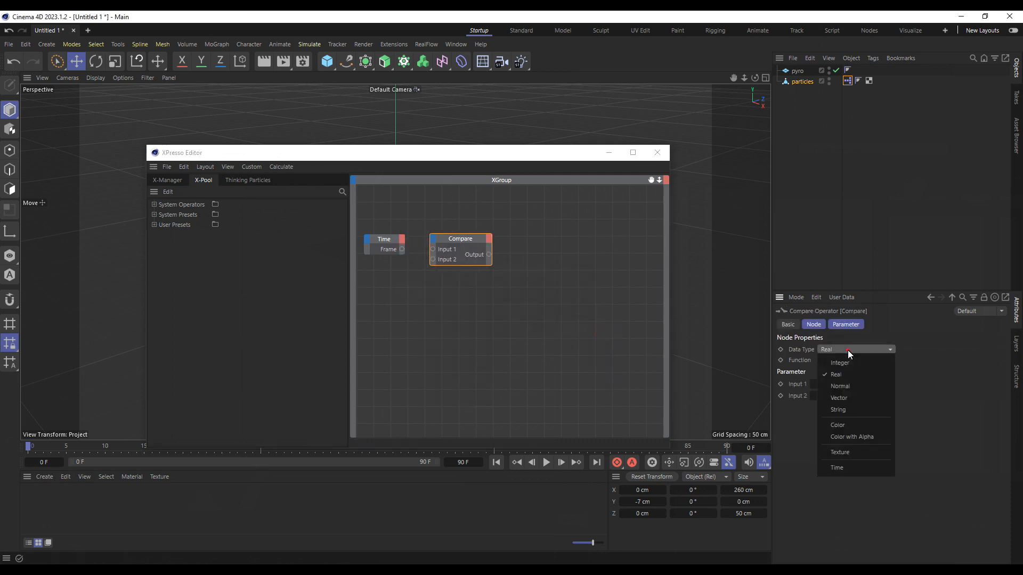
pyautogui.click(849, 363)
pyautogui.click(842, 364)
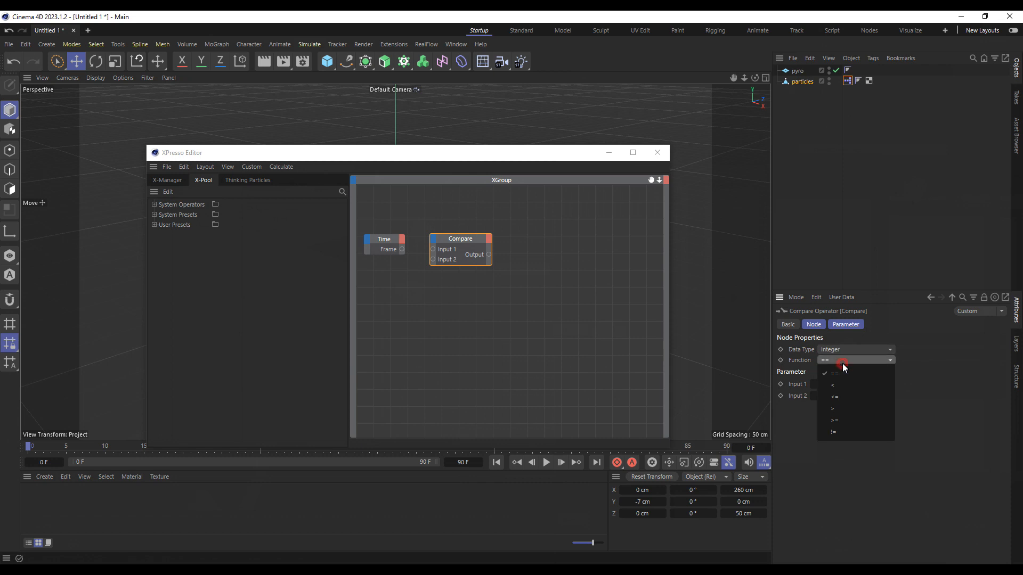
pyautogui.click(840, 393)
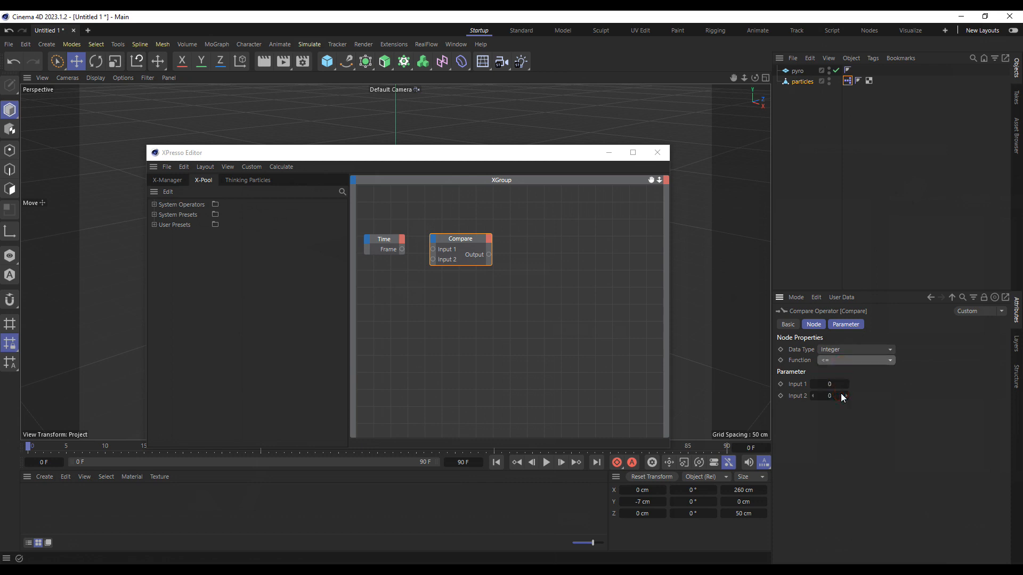
# Set the end of the project timeline to frame 360
pyautogui.click(460, 465)
pyautogui.write('360')
pyautogui.press('Return')
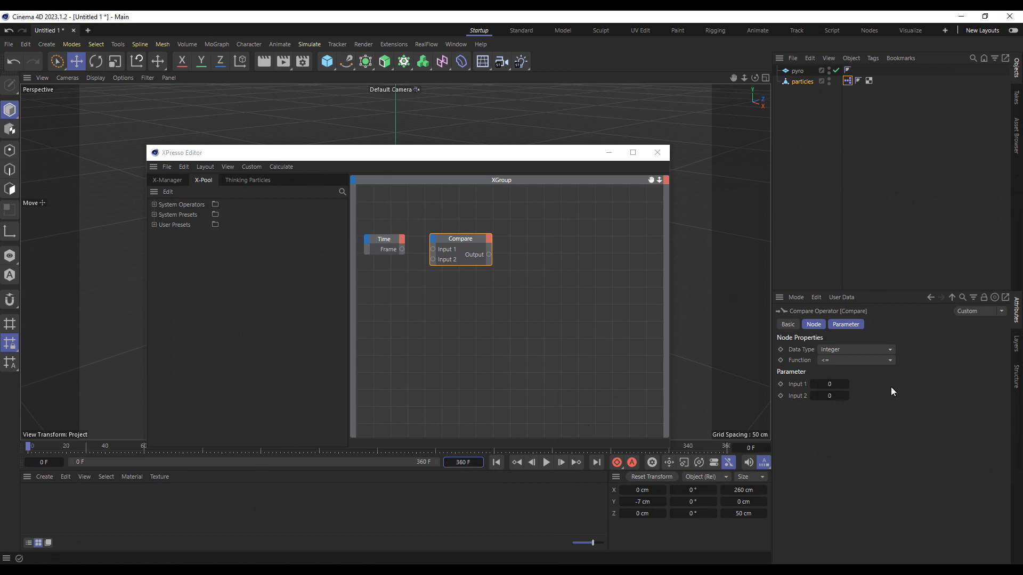
# Set the Compare node's Input 2 to 240 and connect the Time node's Frame output to Input 1
pyautogui.click(830, 398)
pyautogui.write('240')
pyautogui.moveTo(435, 249); pyautogui.dragTo(432, 249)
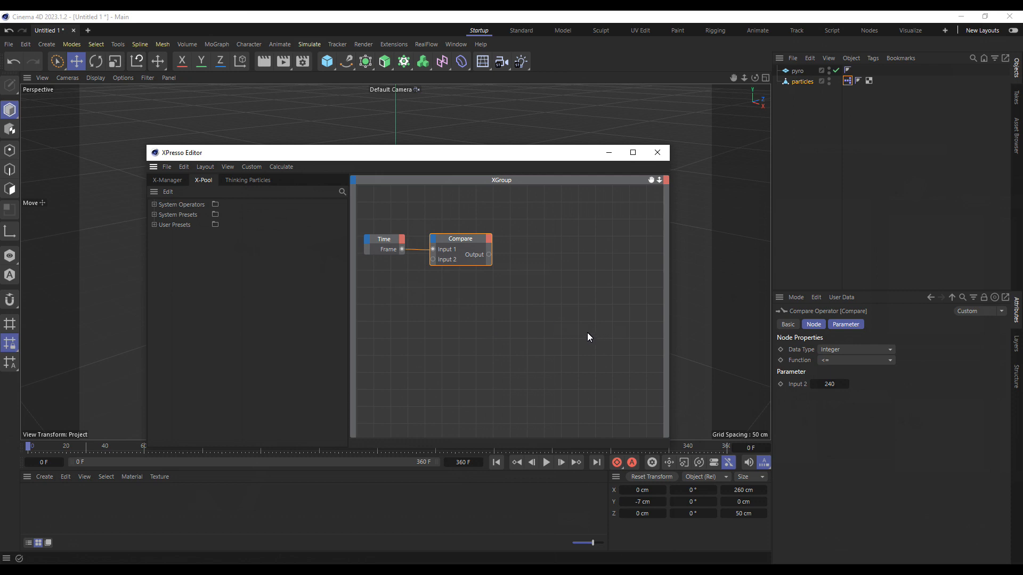
# Add a Thinking Particles PMatterWaves generator node and place it right of the Compare node
pyautogui.rightClick(475, 304)
pyautogui.moveTo(499, 329)
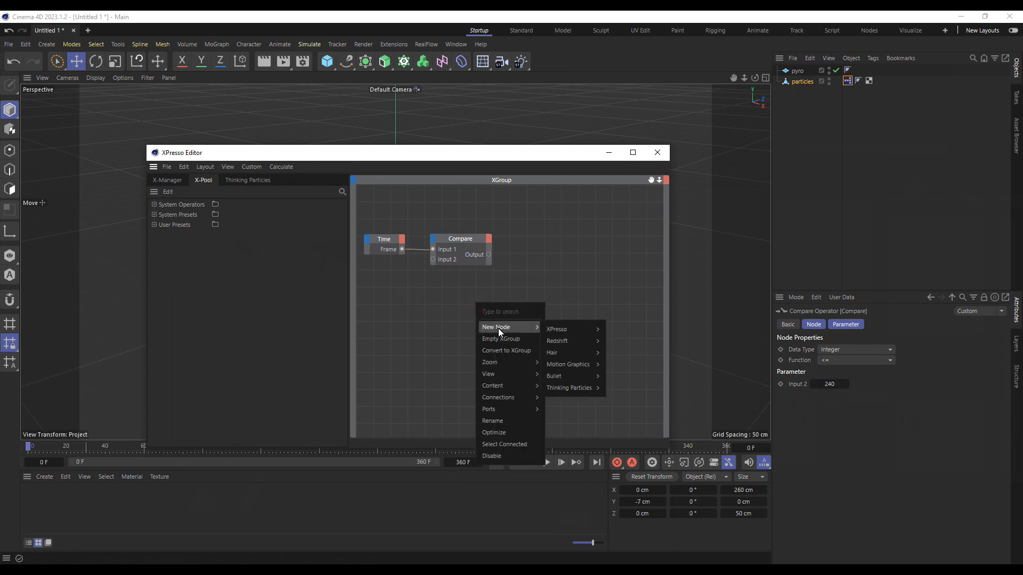
pyautogui.moveTo(582, 391)
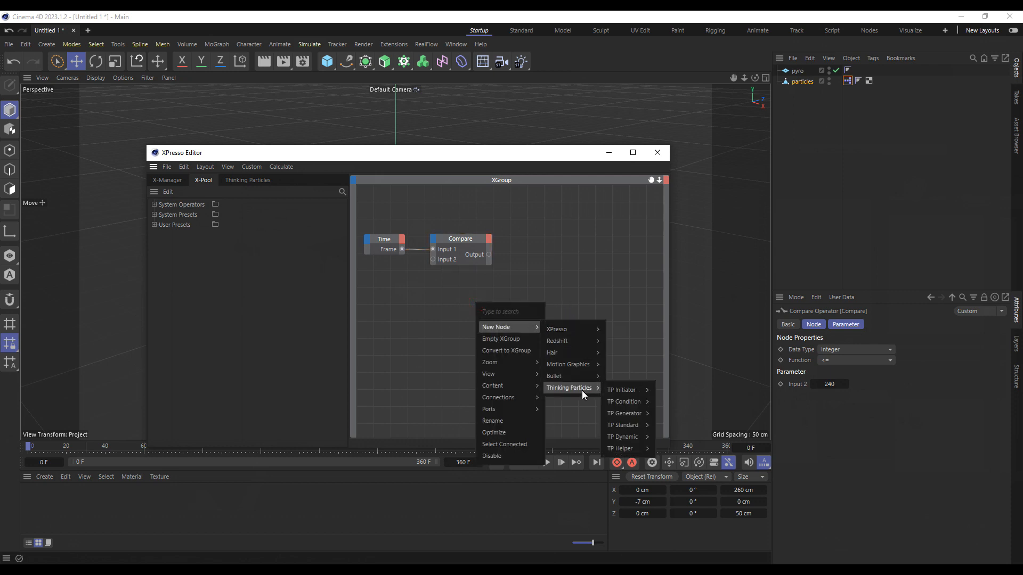
pyautogui.moveTo(628, 413)
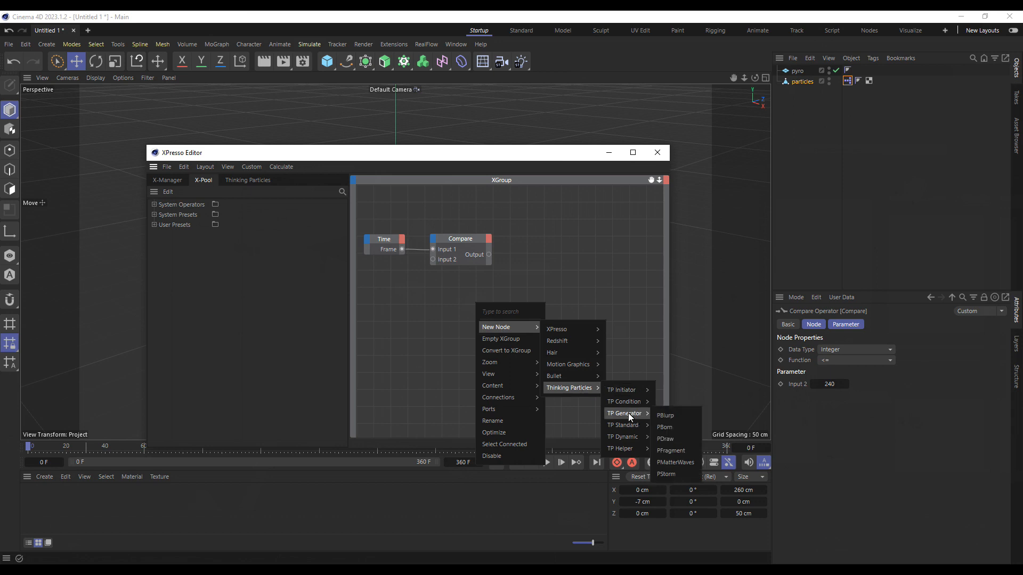
pyautogui.click(675, 461)
pyautogui.moveTo(470, 304); pyautogui.dragTo(525, 259)
# Add a Thinking Particles PGroup node and place it right of the PMatterWaves node
pyautogui.rightClick(468, 344)
pyautogui.moveTo(478, 374)
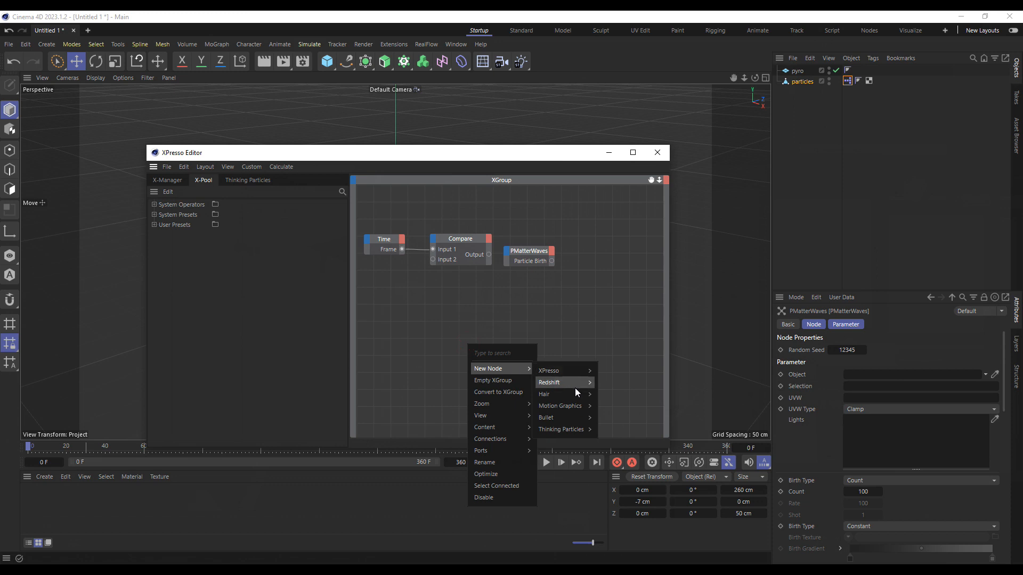
pyautogui.moveTo(548, 430)
pyautogui.moveTo(611, 468)
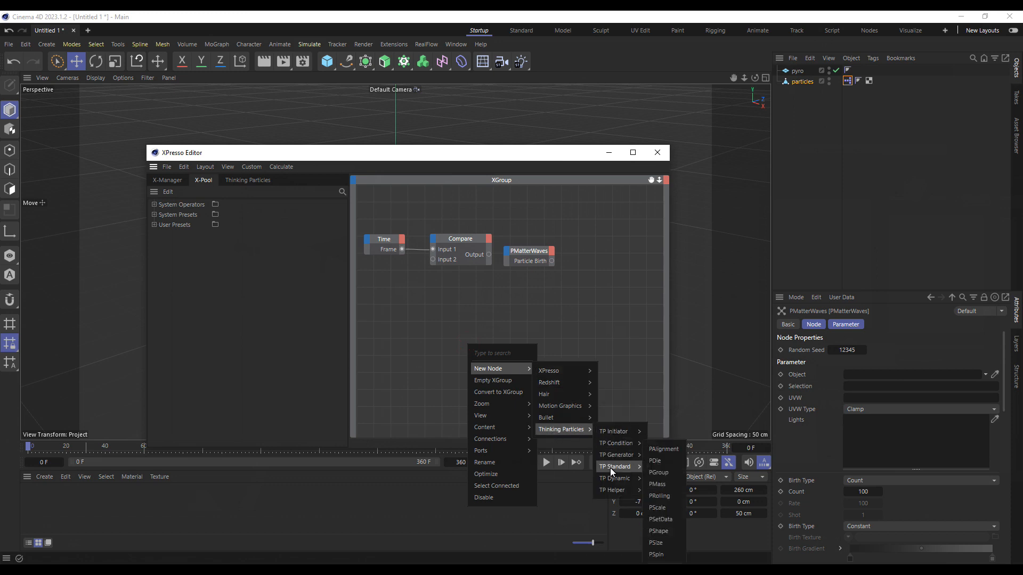
pyautogui.click(674, 476)
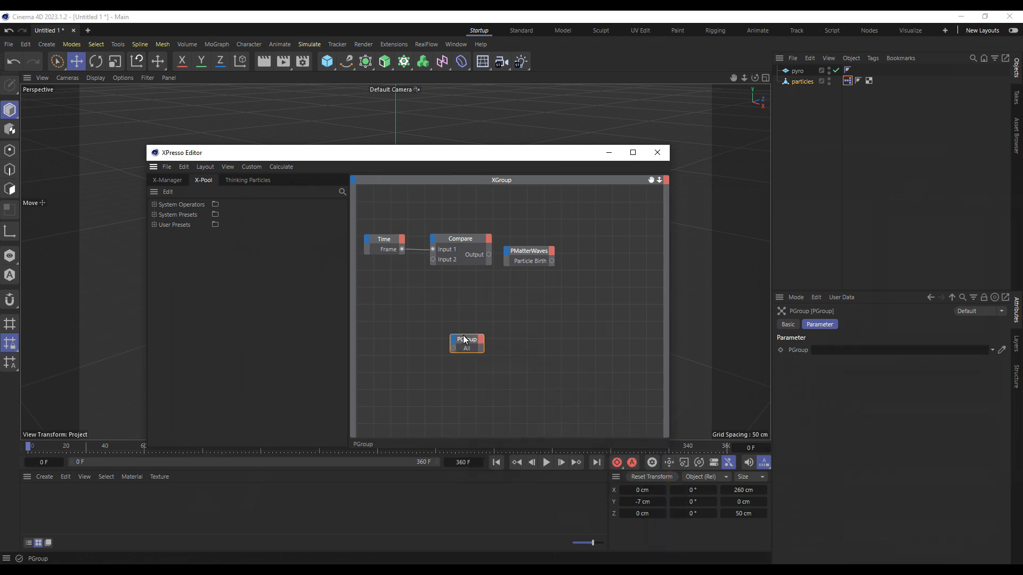
pyautogui.moveTo(468, 344); pyautogui.dragTo(599, 254)
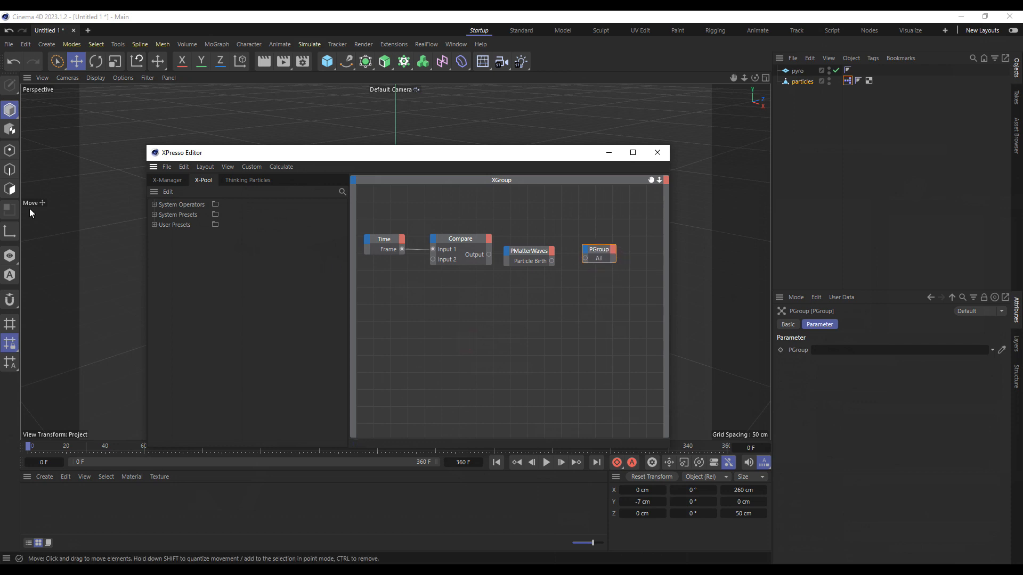
# Add a particle group under All in the Thinking Particles settings and name it jelly
pyautogui.click(245, 181)
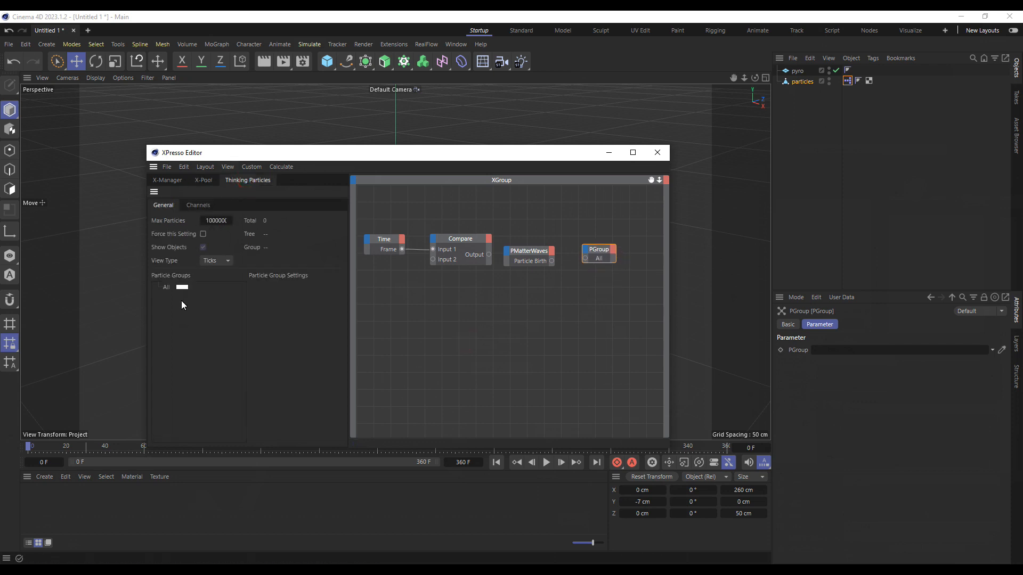
pyautogui.click(309, 44)
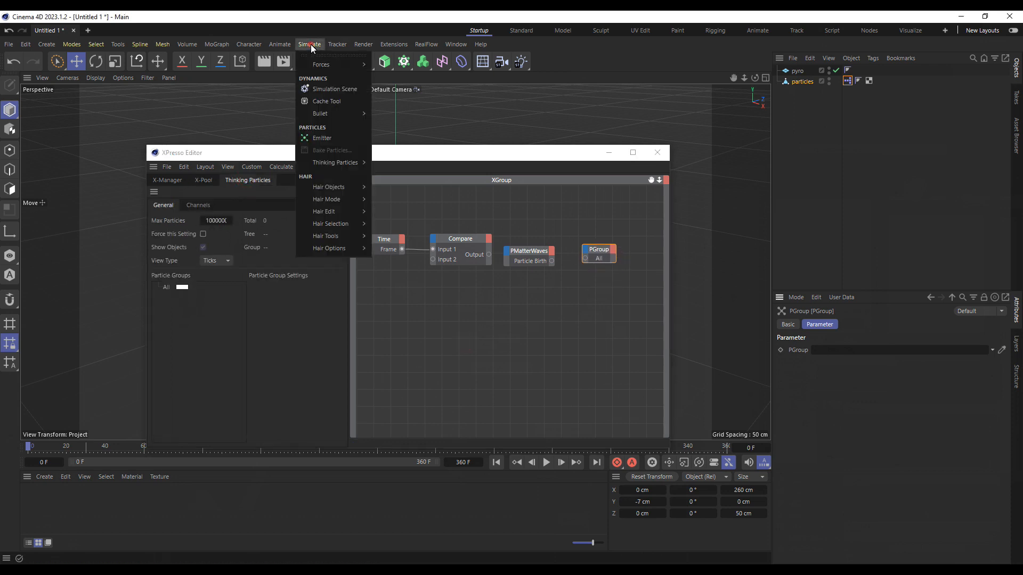
pyautogui.moveTo(326, 163)
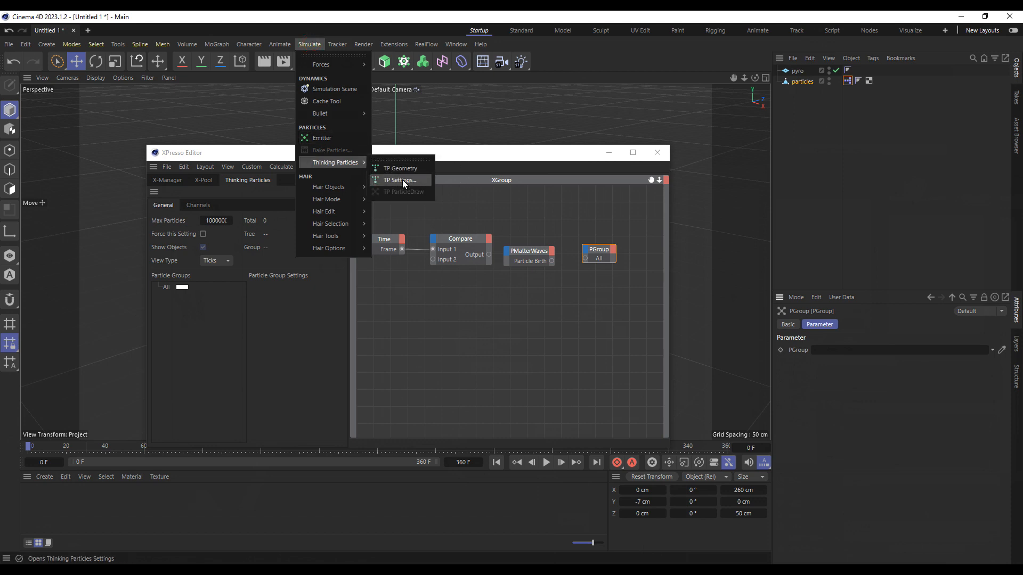
pyautogui.click(483, 154)
pyautogui.rightClick(167, 287)
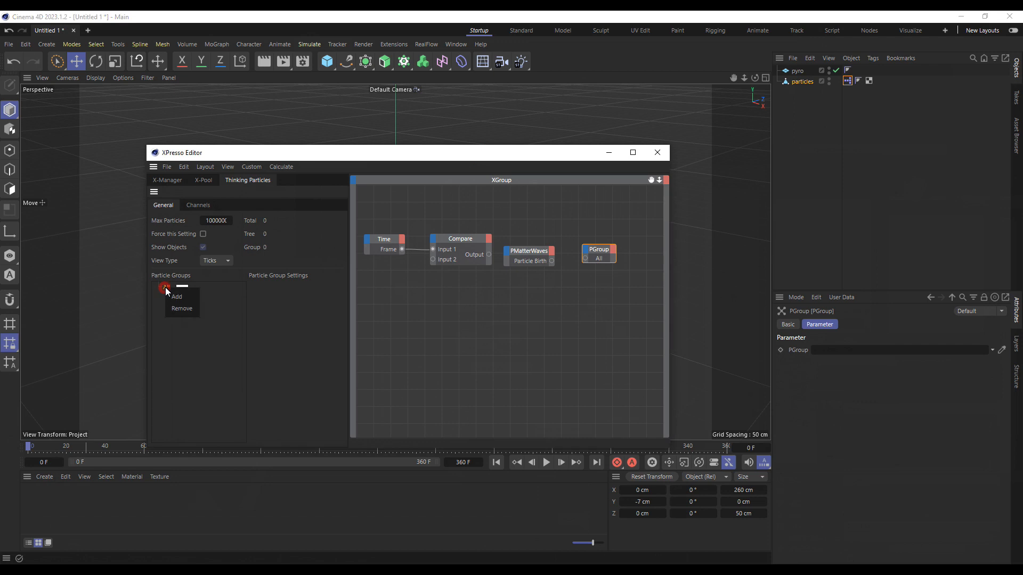
pyautogui.click(176, 297)
pyautogui.doubleClick(180, 299)
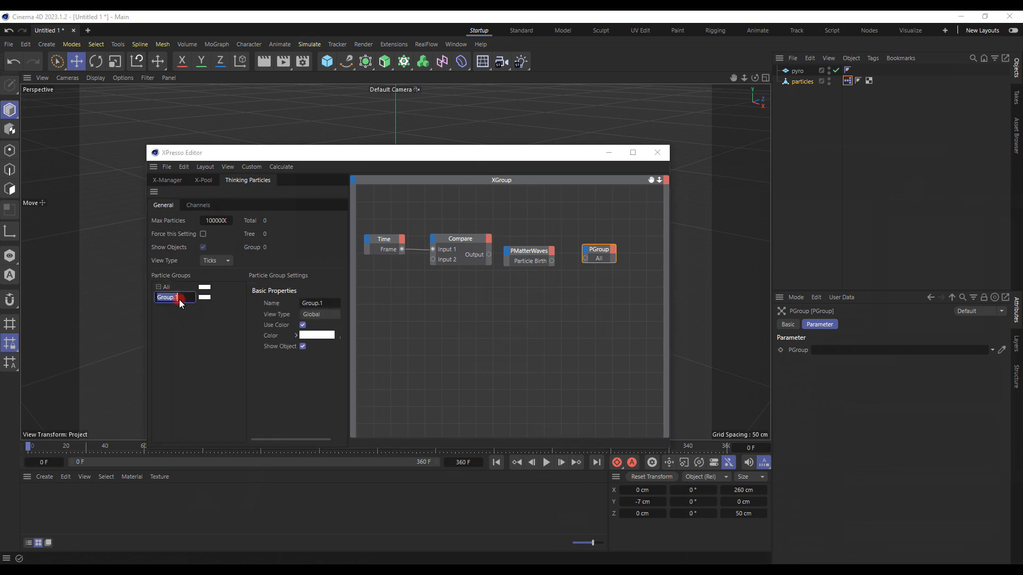
pyautogui.write('jelly')
pyautogui.press('Return')
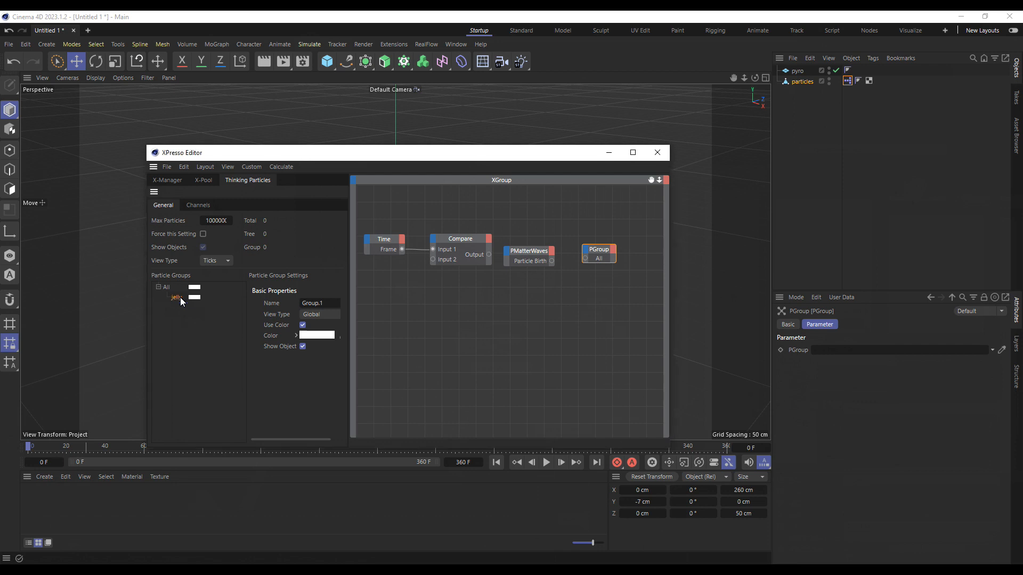
# Set the jelly particle group's color to magenta, with a hue of about 303° and full saturation and value
pyautogui.click(195, 297)
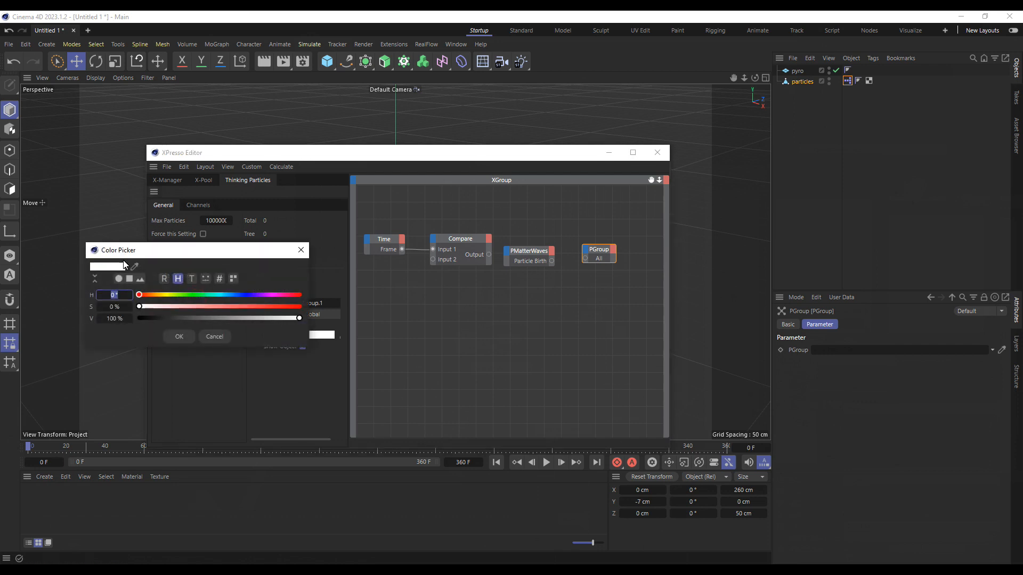
pyautogui.click(136, 267)
pyautogui.click(275, 297)
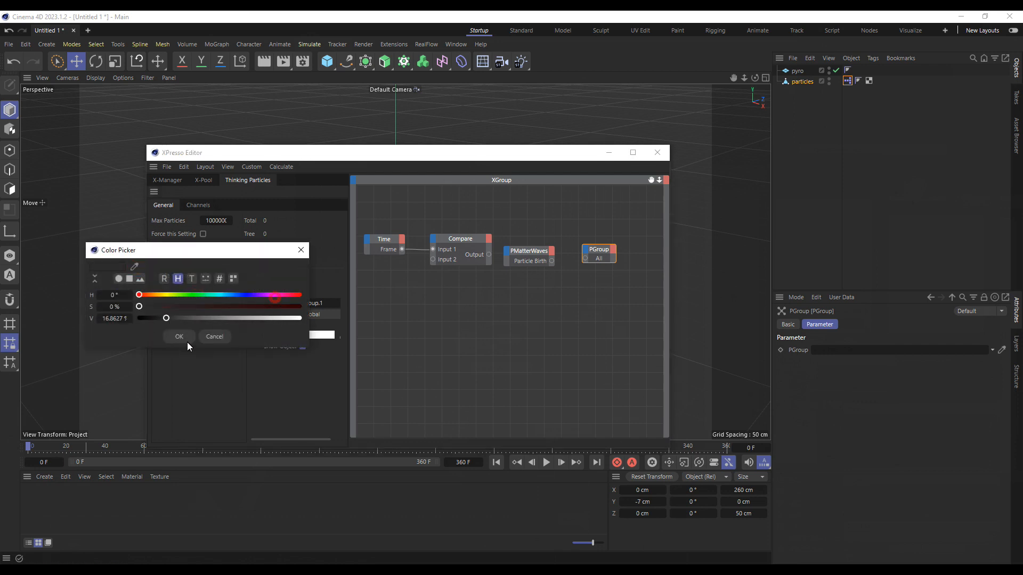
pyautogui.click(134, 266)
pyautogui.click(274, 293)
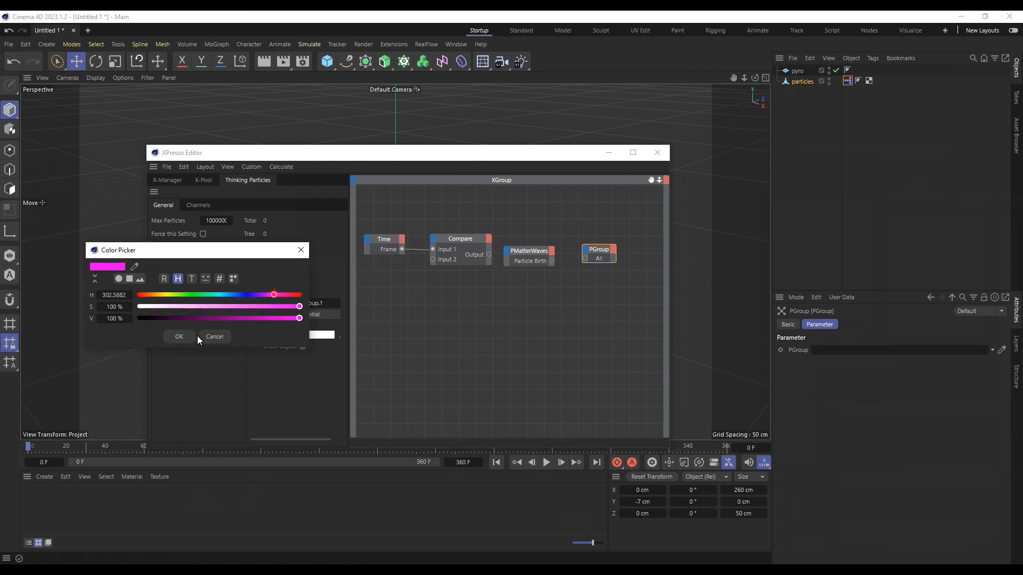
pyautogui.click(176, 338)
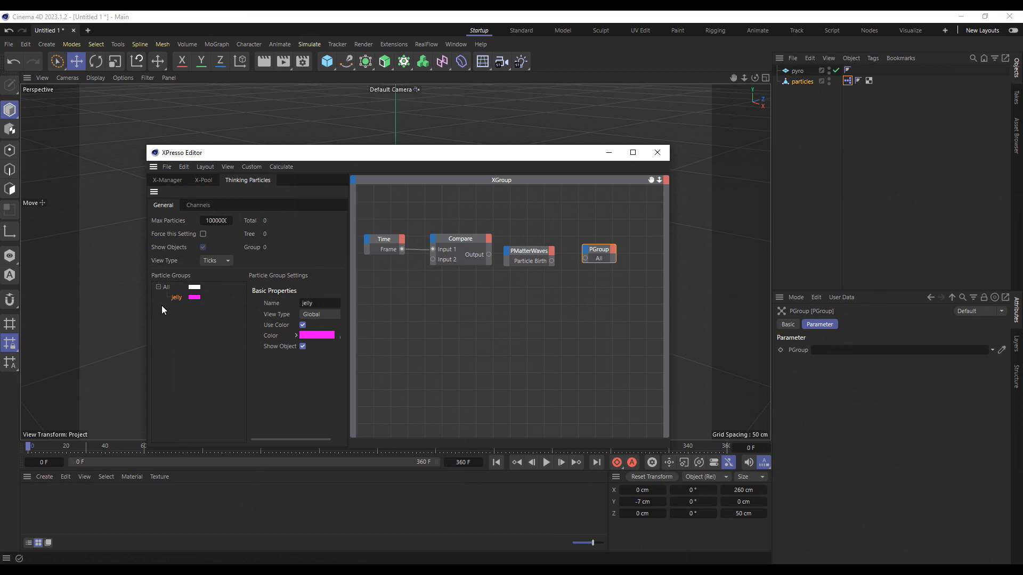
# Assign the jelly group to PGroup, and wire Compare's Output to PMatterWaves' On input and Particle Birth to PGroup
pyautogui.moveTo(221, 297); pyautogui.dragTo(586, 261)
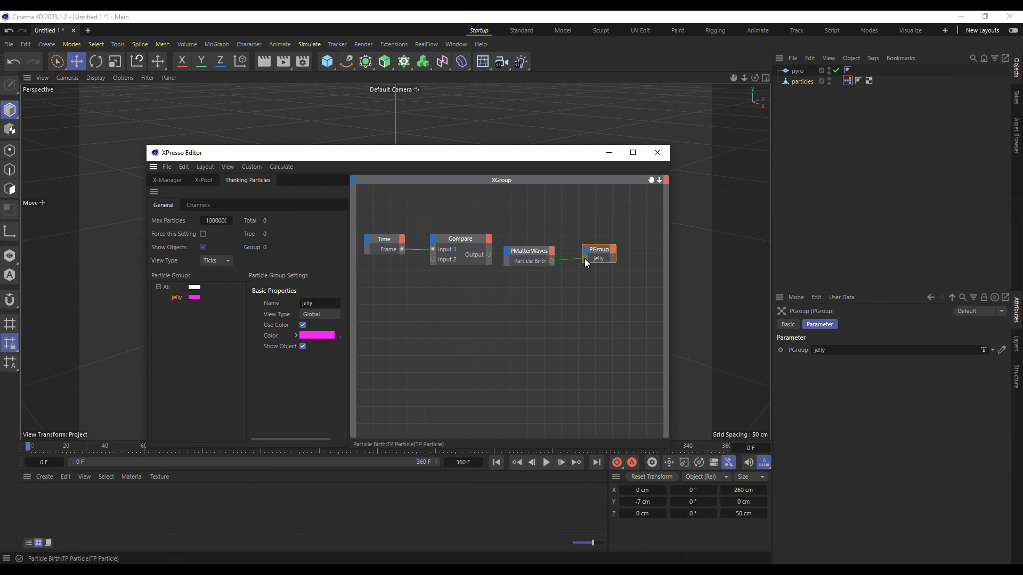
pyautogui.click(507, 251)
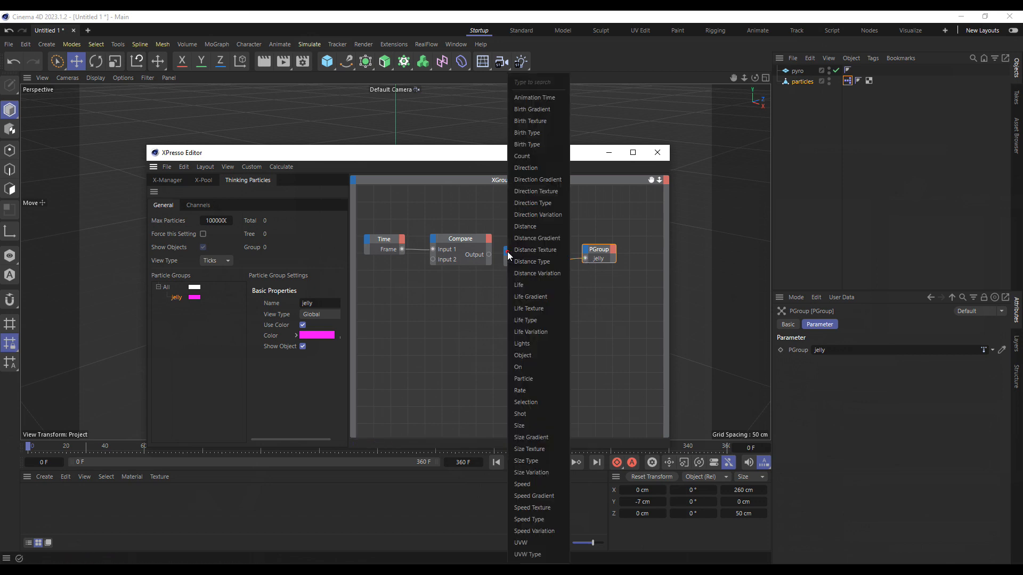
pyautogui.click(528, 366)
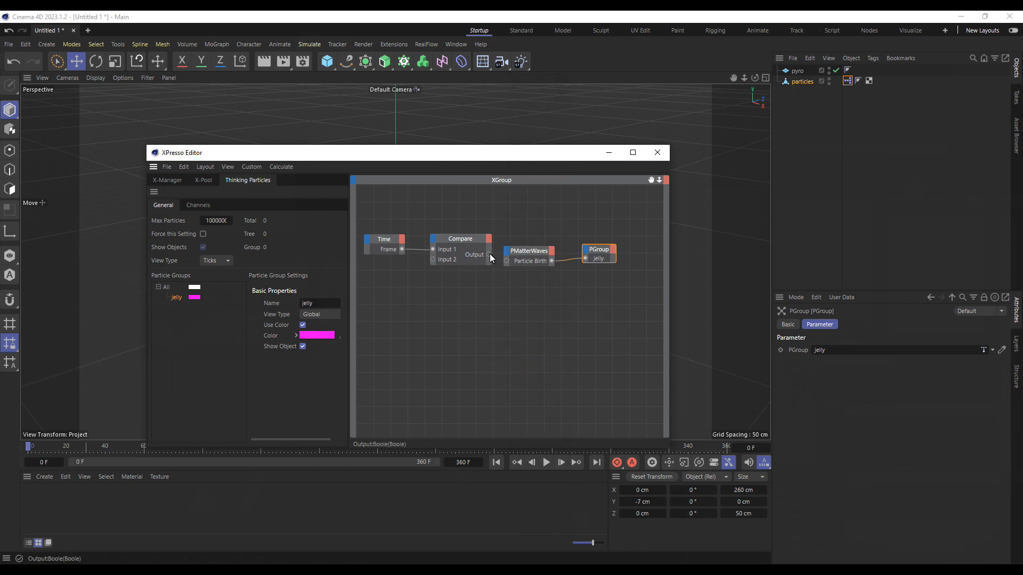
pyautogui.moveTo(489, 255); pyautogui.dragTo(505, 263)
# Set the PMatterWaves node's Object to particles, Random Seed to 123745 and Count to 5
pyautogui.click(531, 252)
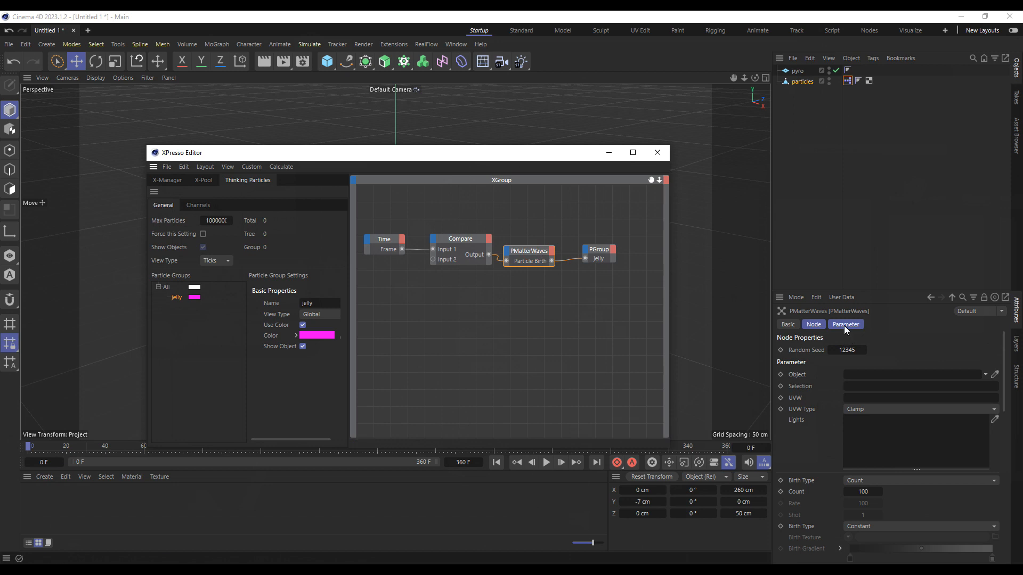
pyautogui.moveTo(802, 81); pyautogui.dragTo(893, 376)
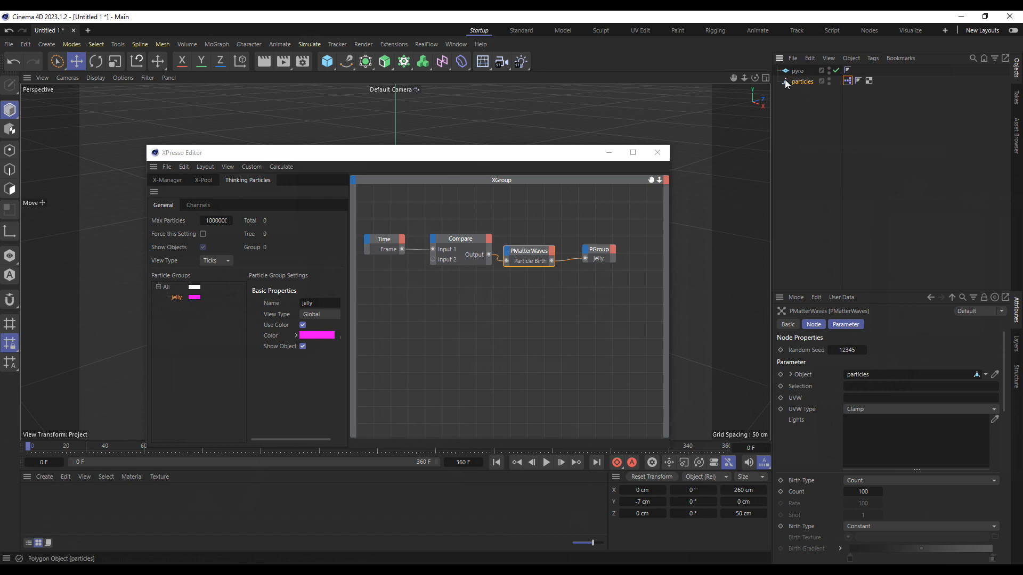
pyautogui.click(847, 350)
pyautogui.write('7')
pyautogui.click(861, 492)
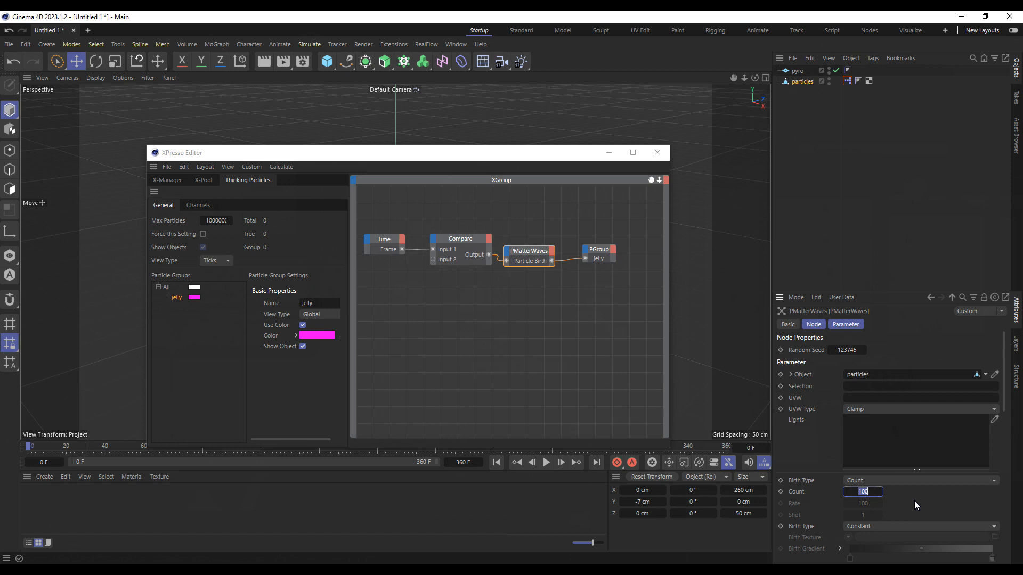
pyautogui.write('5')
# Add a Field Force with the jelly particle group as its field, using Set Absolute Velocity and a strength of -5
pyautogui.moveTo(480, 154); pyautogui.dragTo(406, 123)
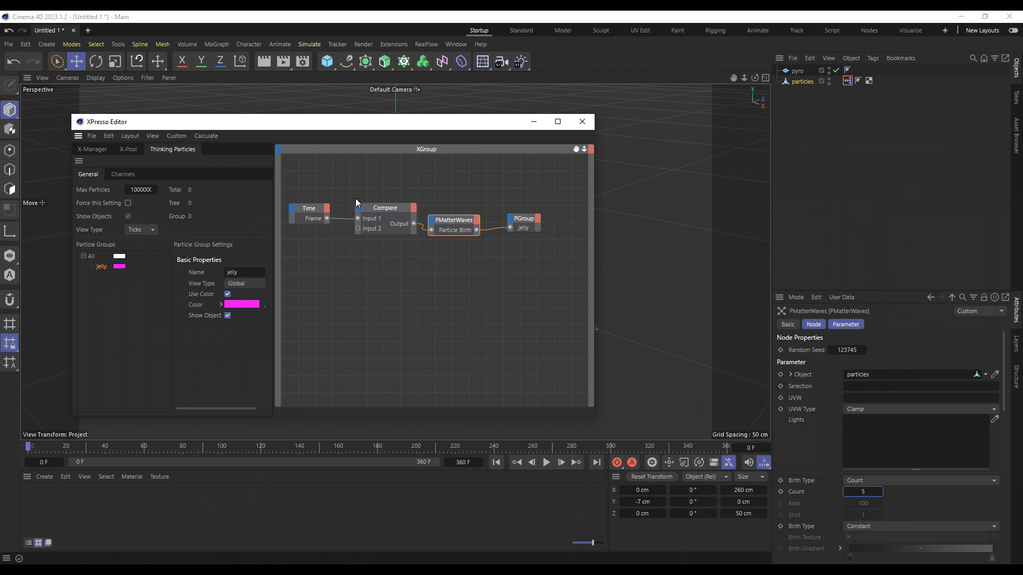
pyautogui.click(311, 43)
pyautogui.moveTo(320, 65)
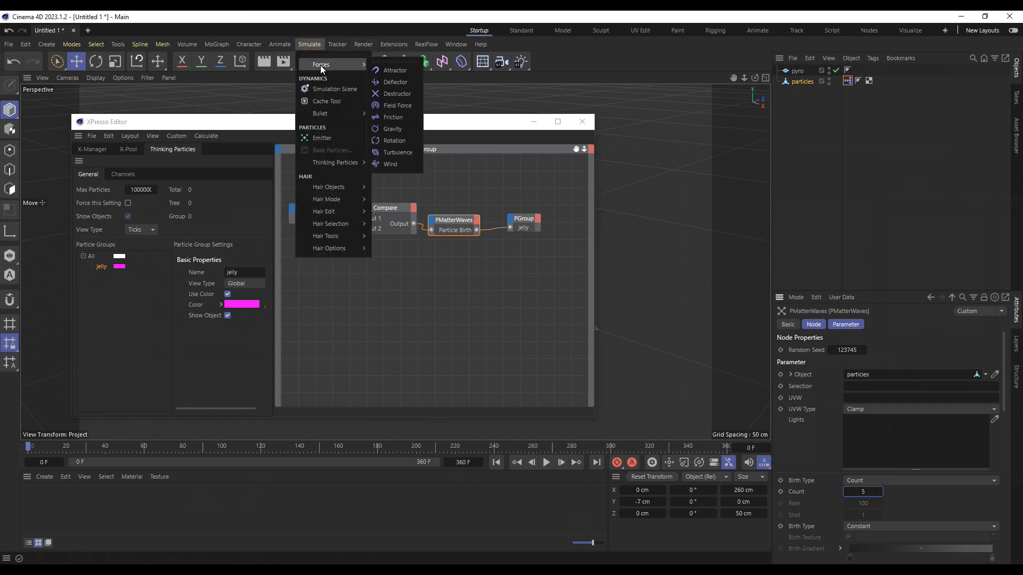
pyautogui.click(395, 105)
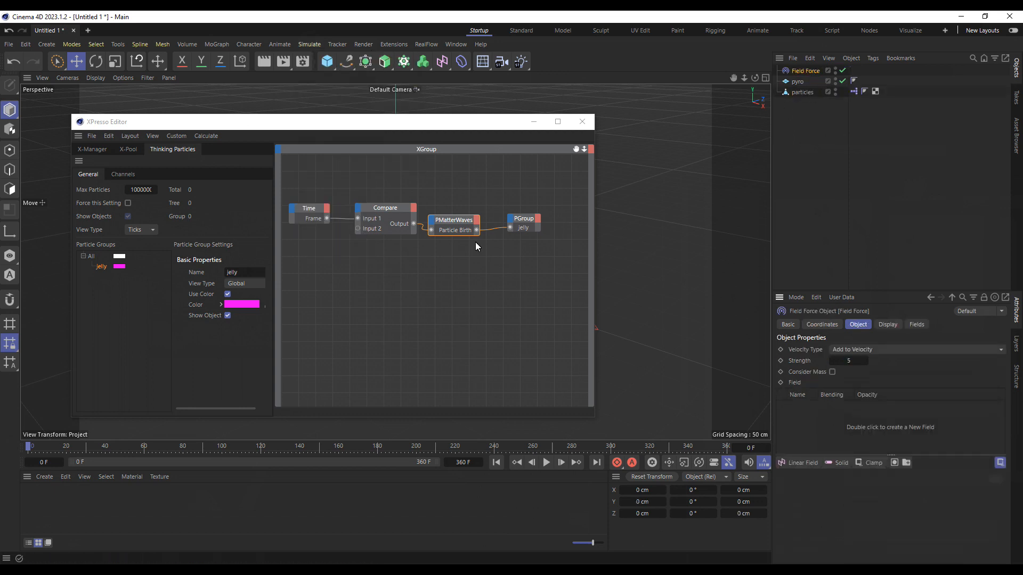
pyautogui.moveTo(105, 270); pyautogui.dragTo(817, 411)
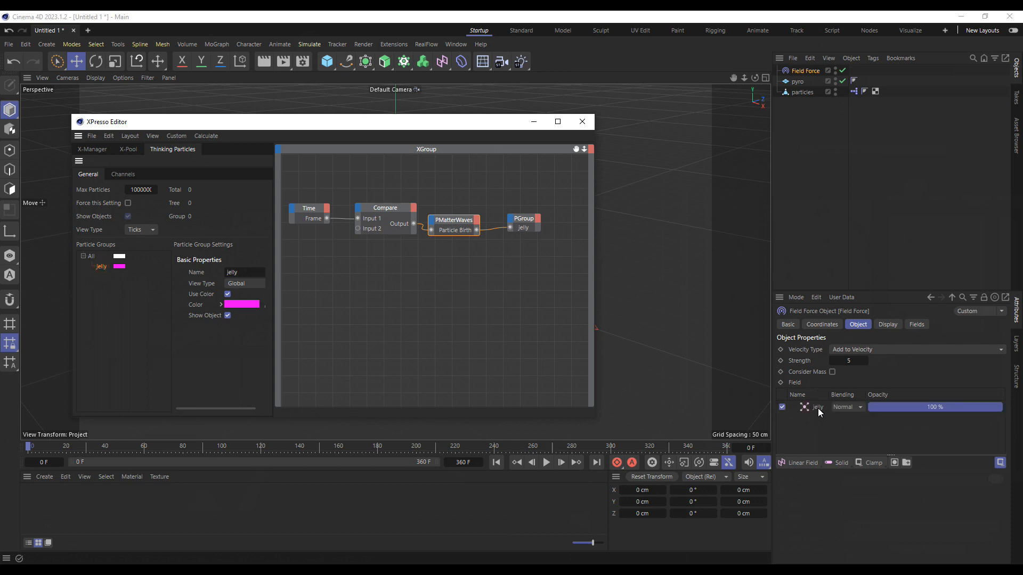
pyautogui.click(883, 351)
pyautogui.click(896, 372)
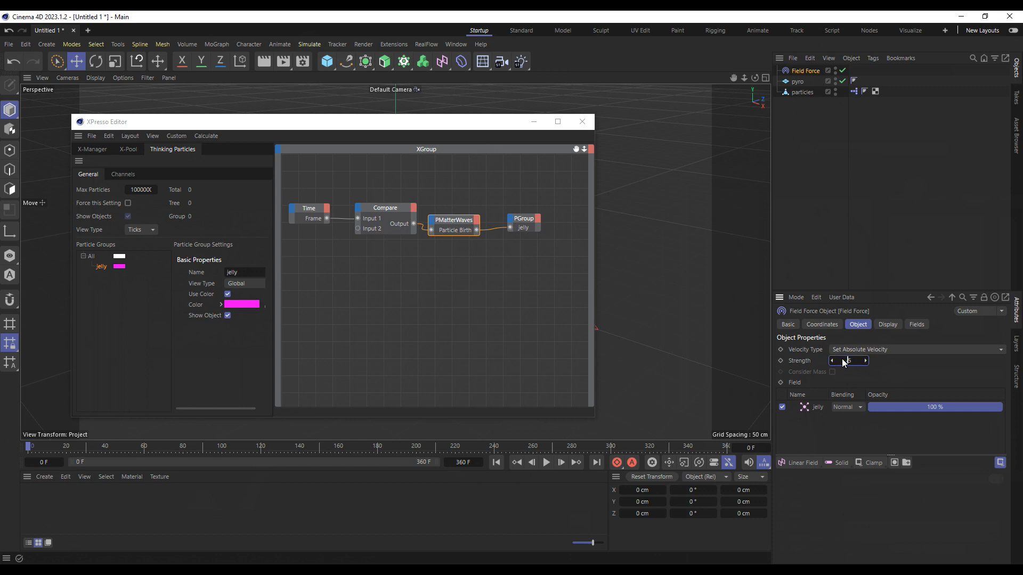
# Set the Field Force's jelly layer radius to 14 cm and raise its remapping Inner Offset to the maximum
pyautogui.click(819, 410)
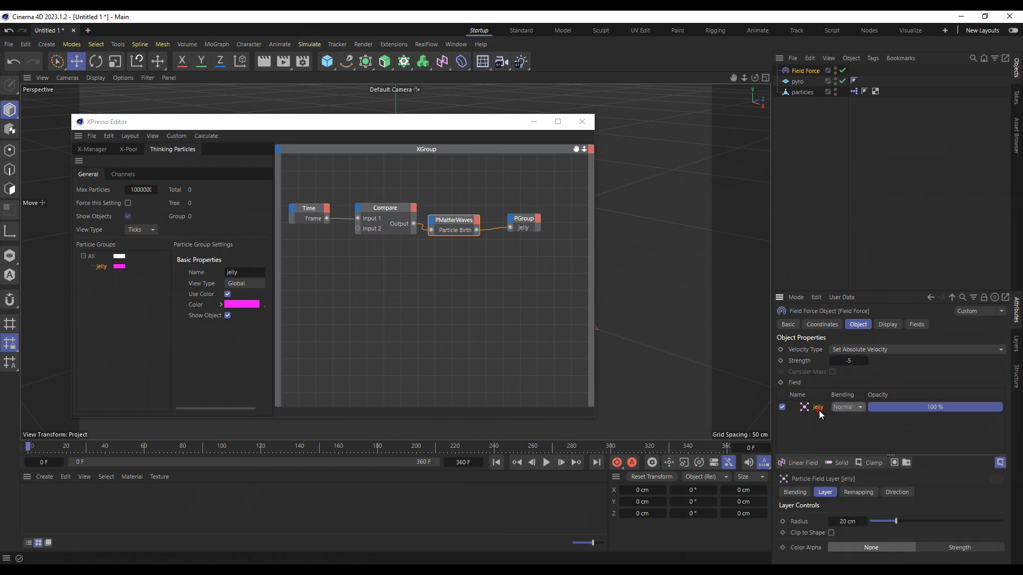
pyautogui.click(849, 525)
pyautogui.write('14')
pyautogui.press('Return')
pyautogui.click(858, 492)
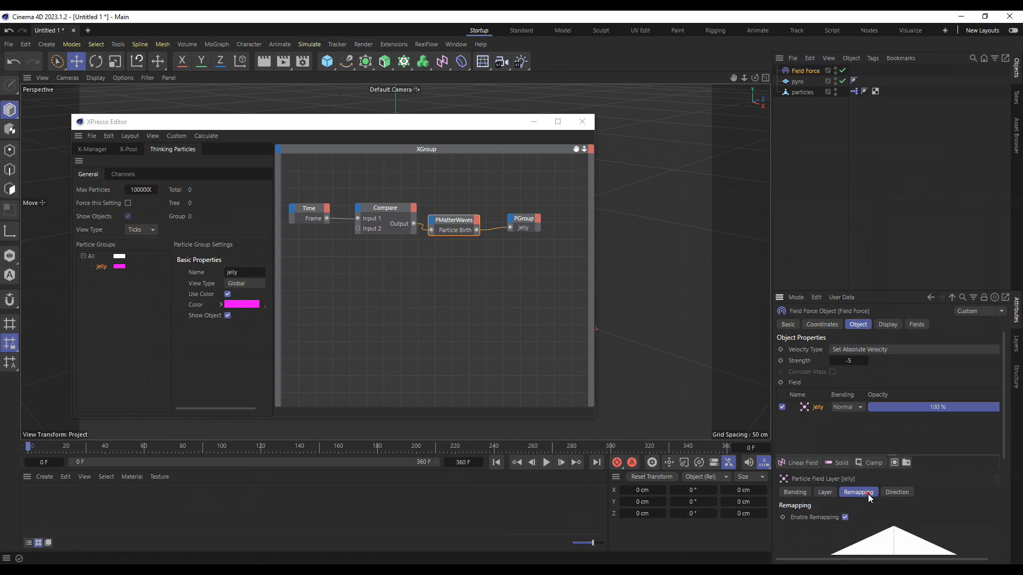
pyautogui.moveTo(1003, 432); pyautogui.dragTo(1007, 529)
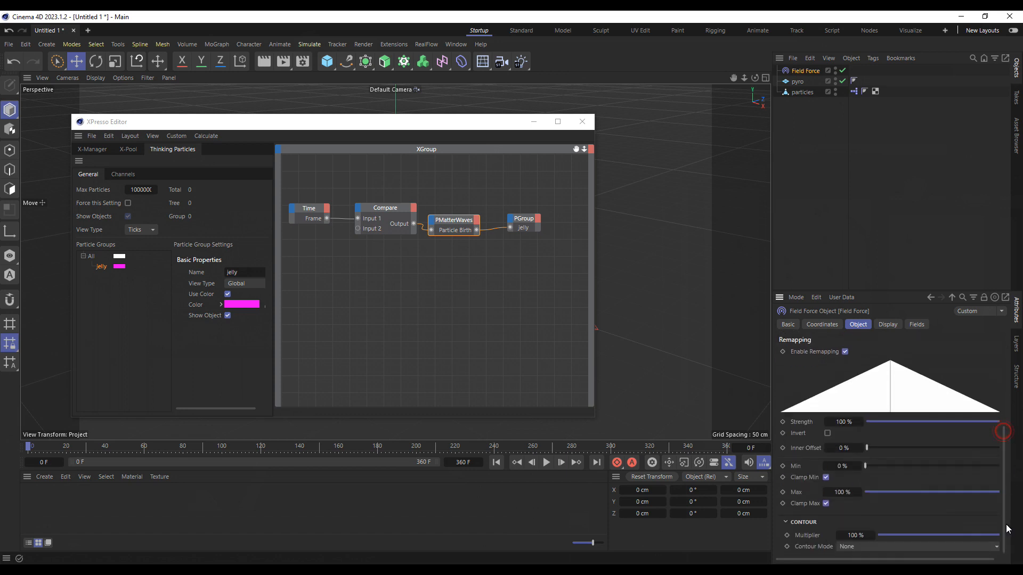
pyautogui.moveTo(866, 447); pyautogui.dragTo(1007, 358)
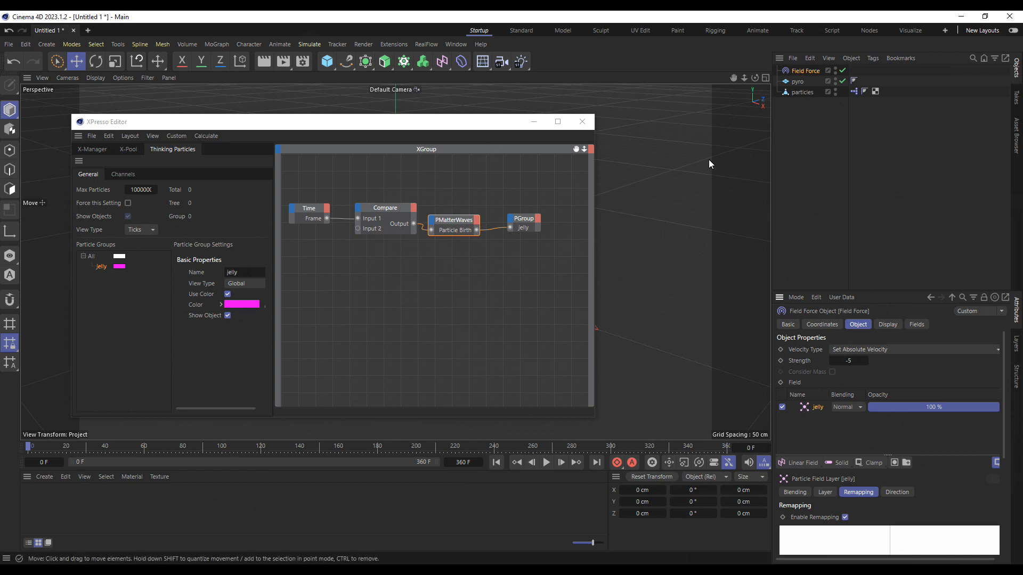
# Add a Vertex Map tag to the pyro plane with the jelly group as its field, and leave the XPresso Editor and Paint tool
pyautogui.rightClick(797, 85)
pyautogui.moveTo(813, 140)
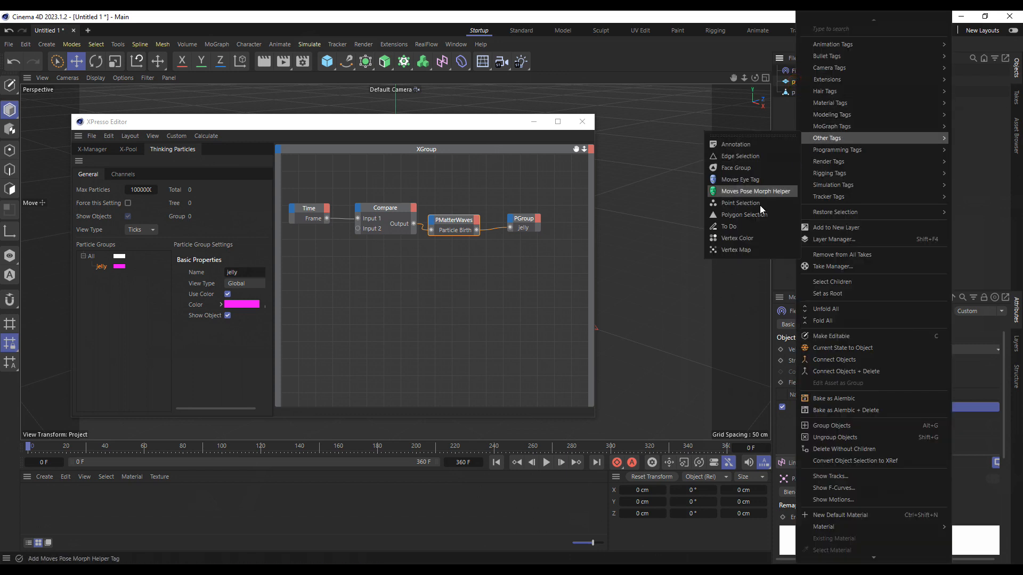
pyautogui.click(749, 250)
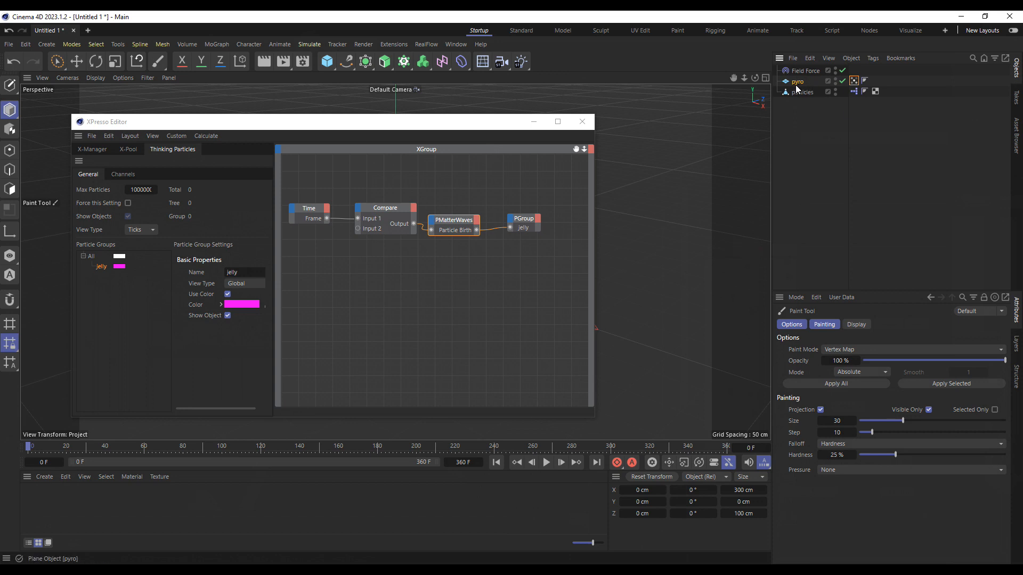
pyautogui.click(854, 81)
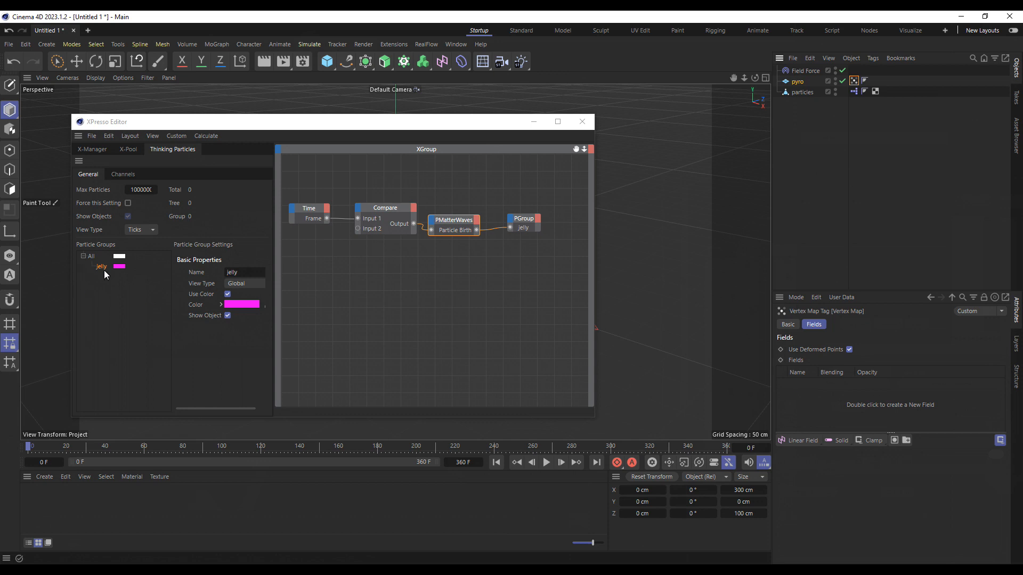
pyautogui.moveTo(104, 270); pyautogui.dragTo(808, 407)
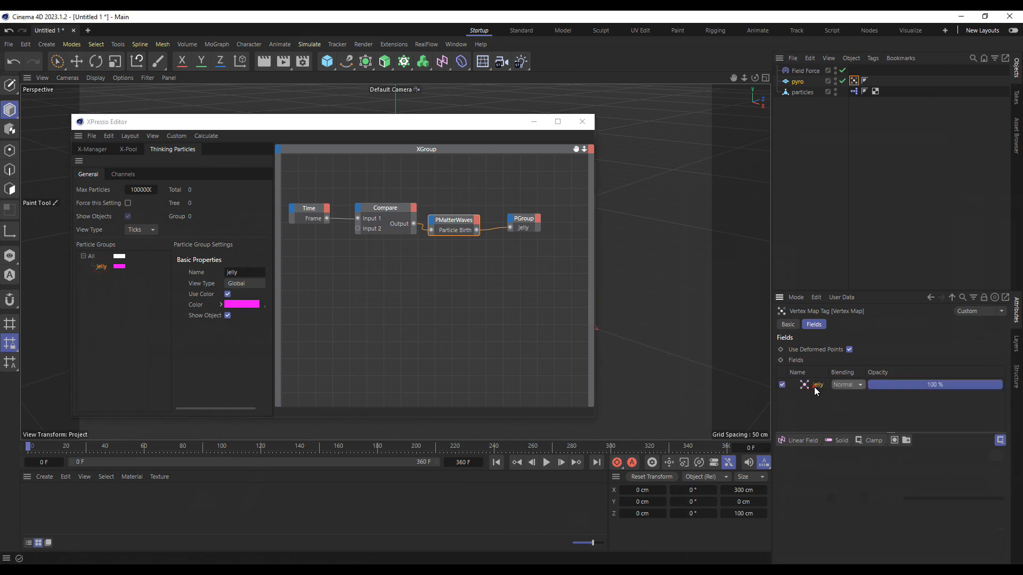
pyautogui.click(582, 121)
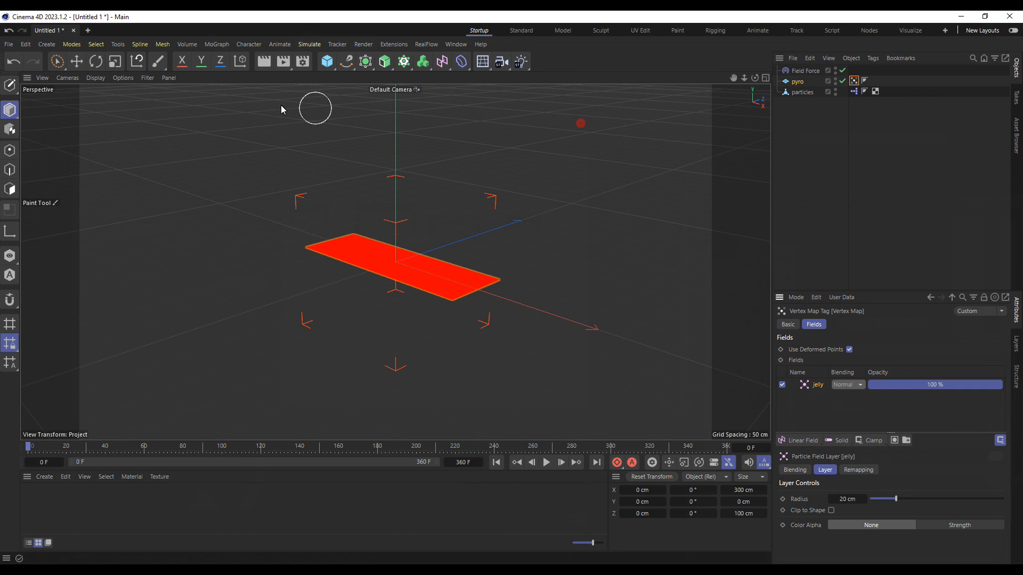
pyautogui.click(76, 61)
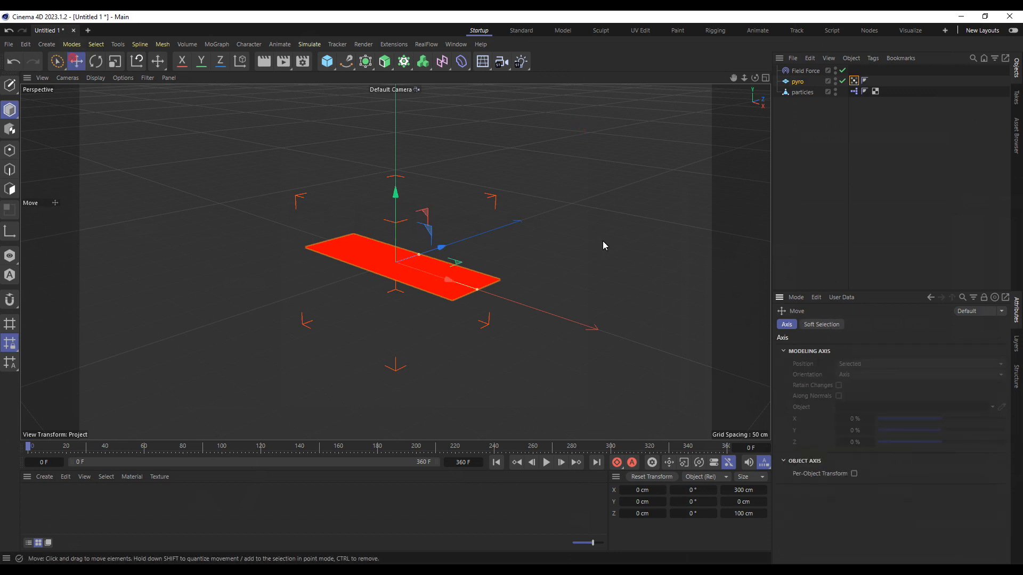
# Set the radius of the jelly field layer in the pyro plane's Vertex Map tag to 30 cm
pyautogui.click(854, 81)
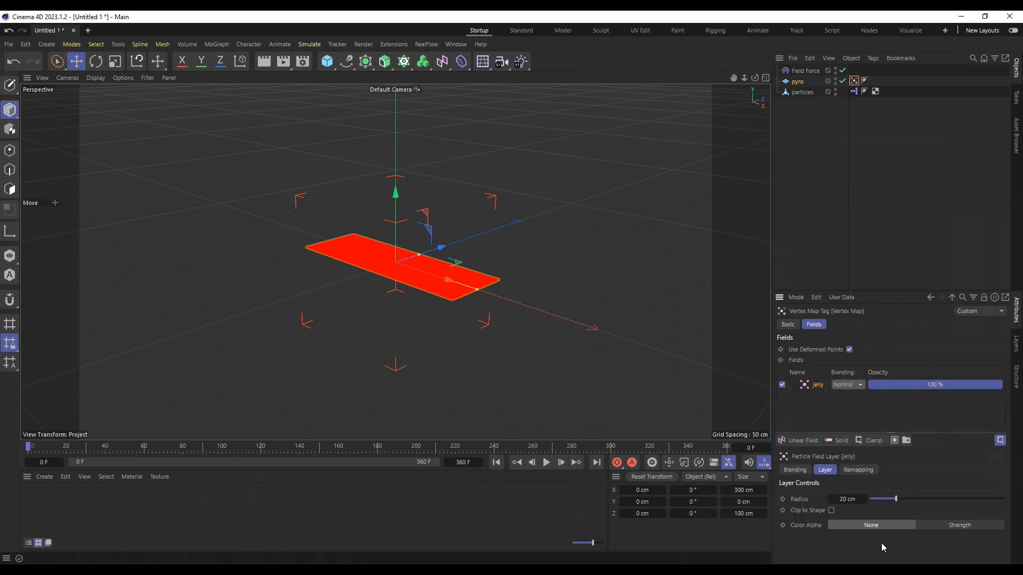
pyautogui.click(840, 498)
pyautogui.click(842, 499)
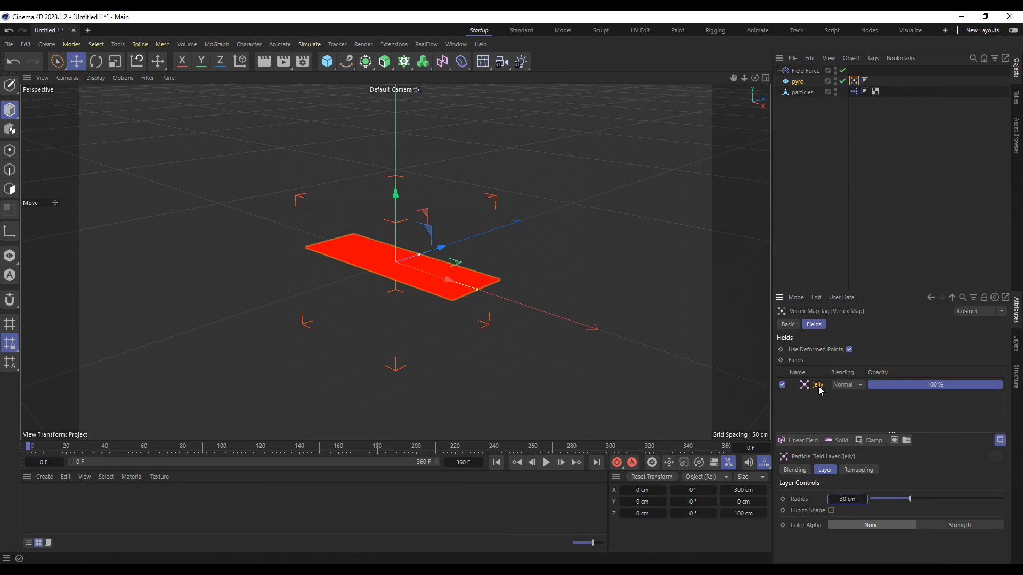
# Group the Field Force, pyro and particles objects under a null and rename the null to stuff
pyautogui.click(804, 73)
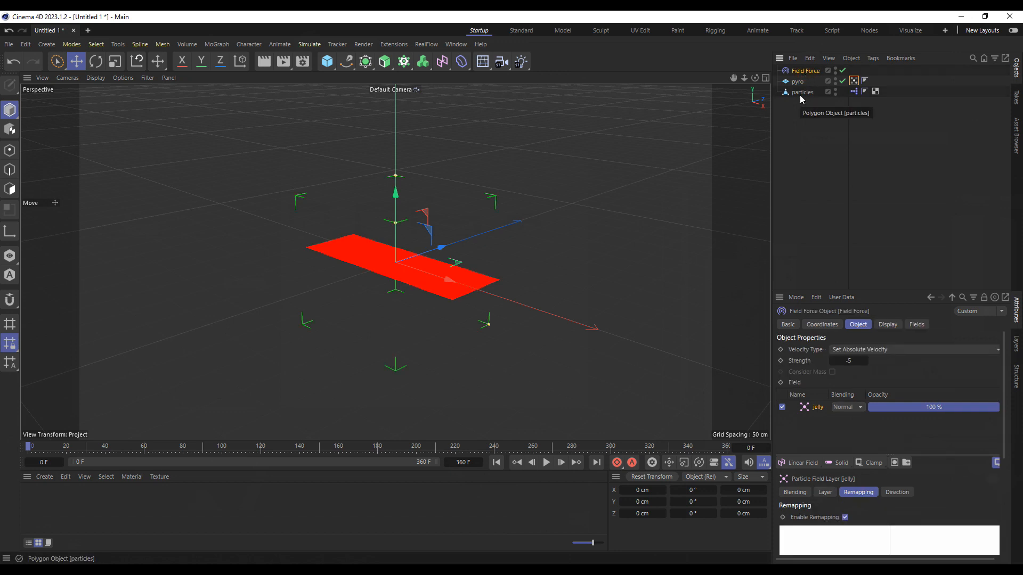
pyautogui.keyDown('shift'); pyautogui.click(804, 93); pyautogui.keyUp('shift')
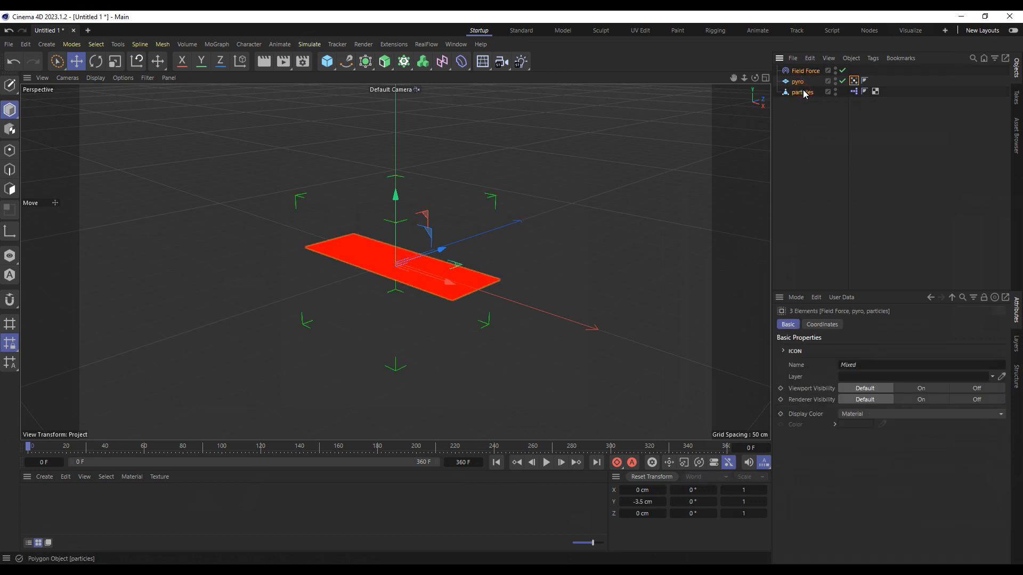
pyautogui.hotkey('alt', 'g')
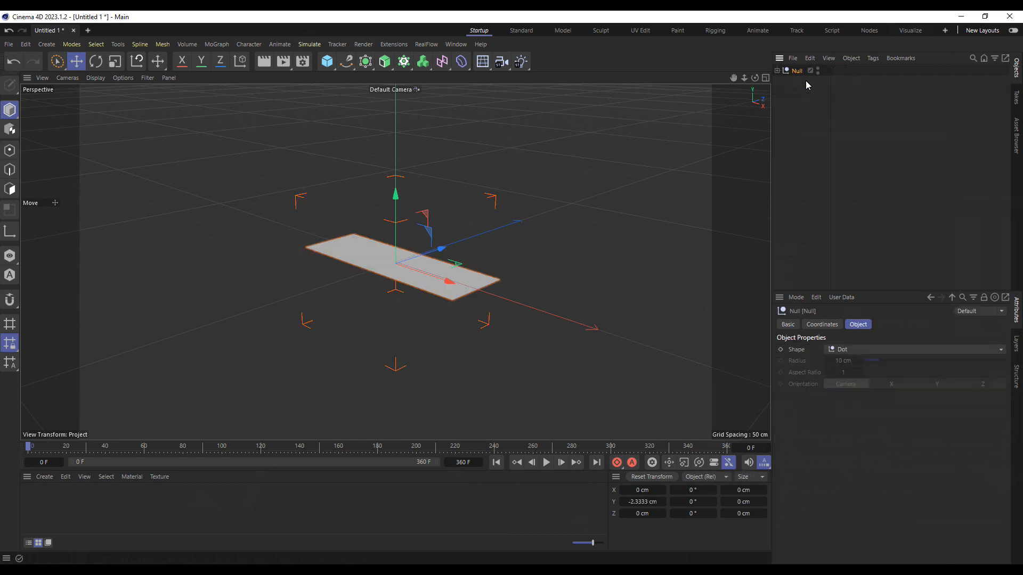
pyautogui.doubleClick(797, 71)
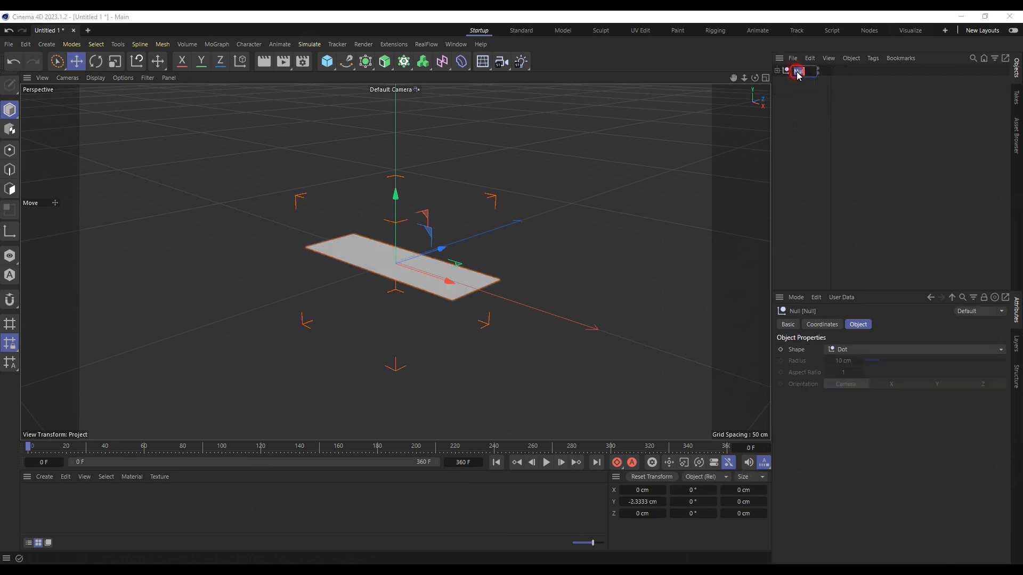
pyautogui.press('BackSpace')
pyautogui.write('stuff')
pyautogui.press('Return')
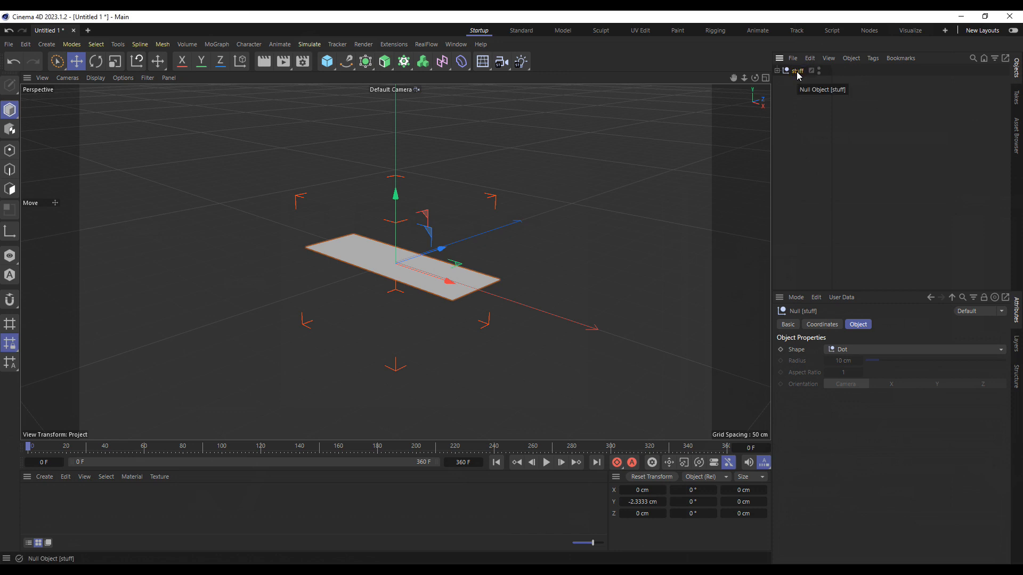
# Rotate the stuff null around its vertical axis to exactly 45°
pyautogui.click(95, 63)
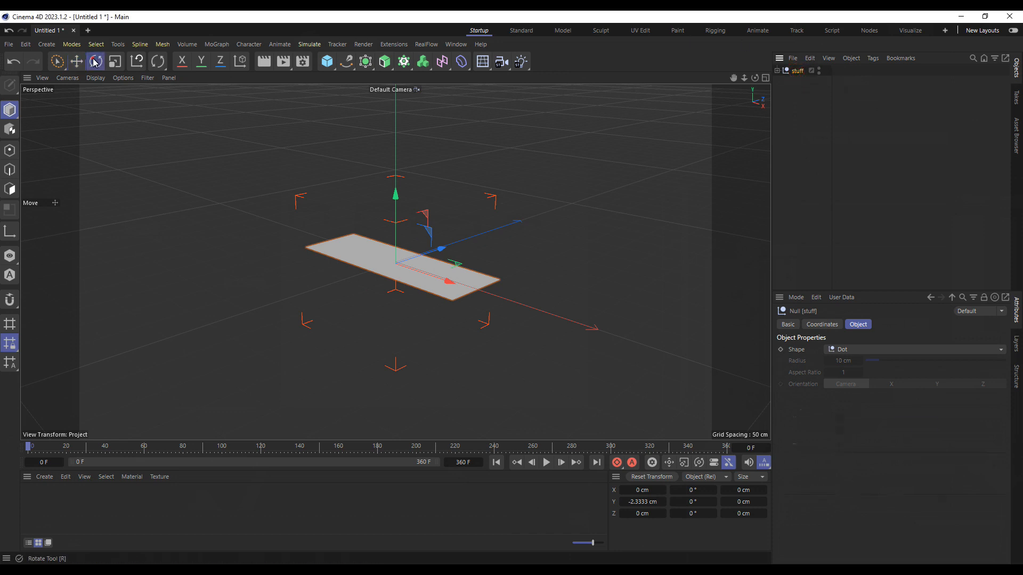
pyautogui.moveTo(379, 288); pyautogui.dragTo(612, 359)
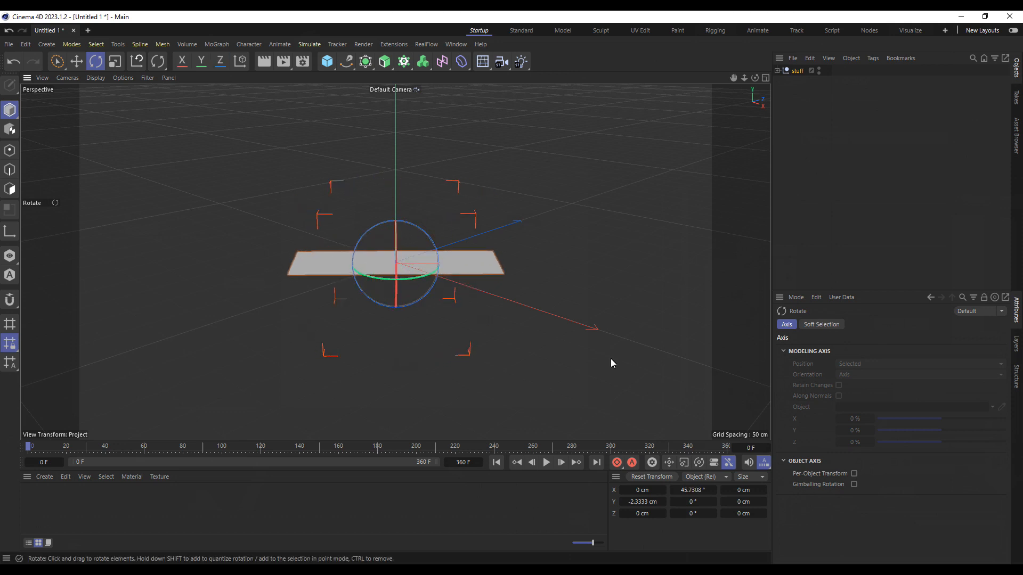
pyautogui.click(691, 495)
pyautogui.click(688, 492)
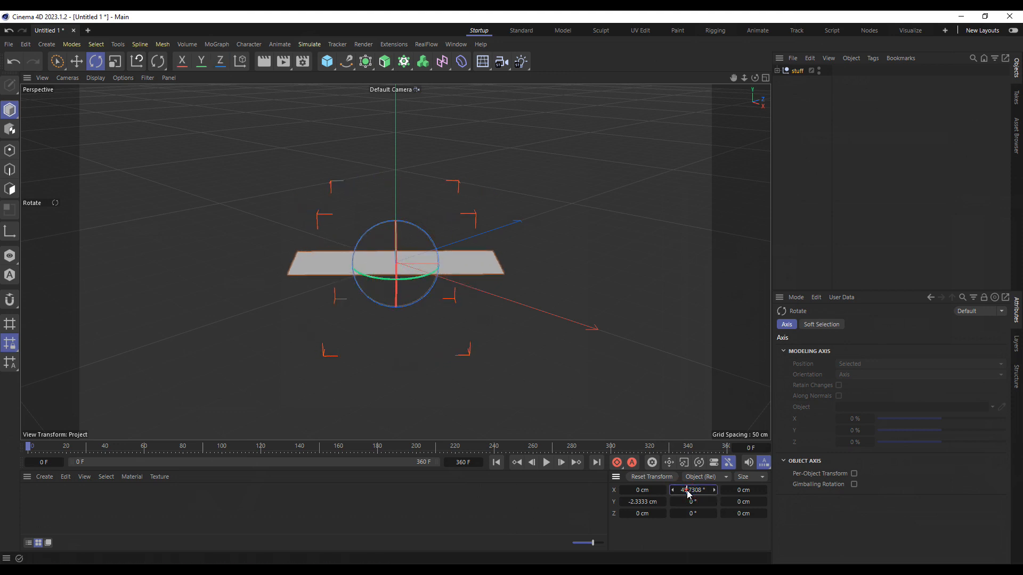
pyautogui.press('Delete')
pyautogui.press('Delete')
pyautogui.press('Delete')
pyautogui.press('Delete')
pyautogui.press('Delete')
pyautogui.press('Delete')
pyautogui.press('Delete')
pyautogui.press('Return')
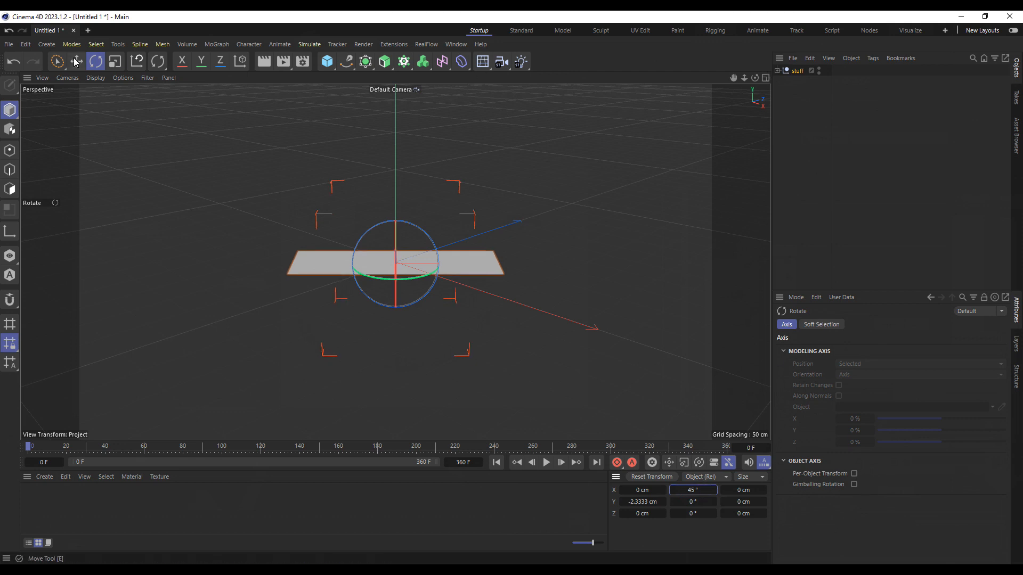
# Disable the Field Force inside the stuff group and hide the pyro and particles objects in the viewport and render
pyautogui.press('e')
pyautogui.click(777, 70)
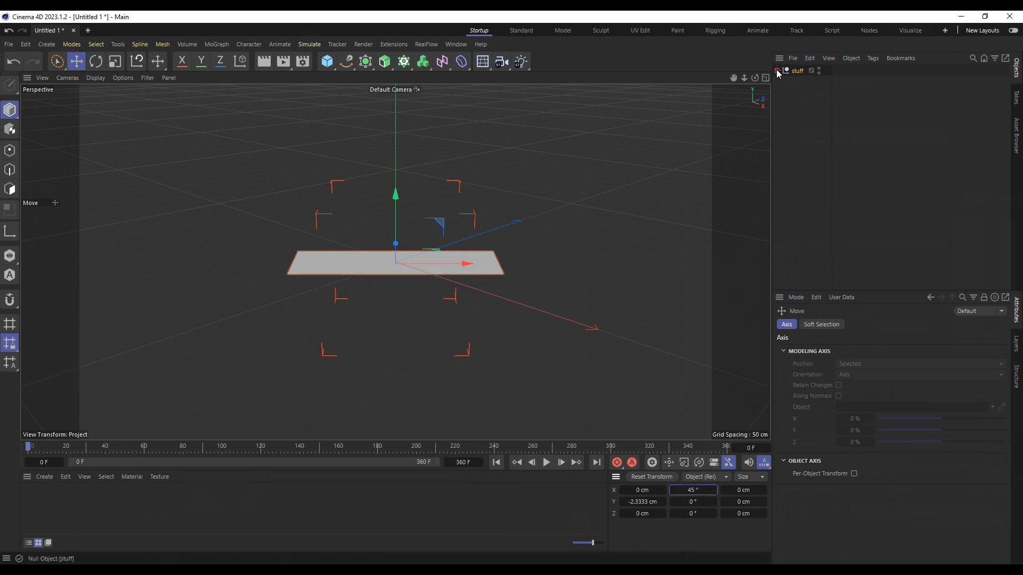
pyautogui.click(848, 81)
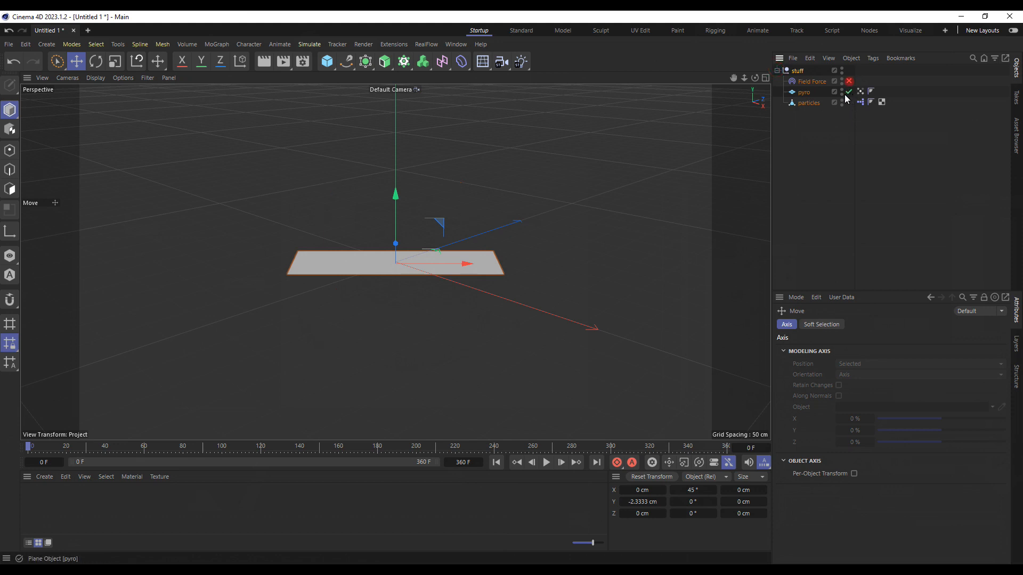
pyautogui.keyDown('alt'); pyautogui.doubleClick(841, 95); pyautogui.keyUp('alt')
pyautogui.click(842, 101)
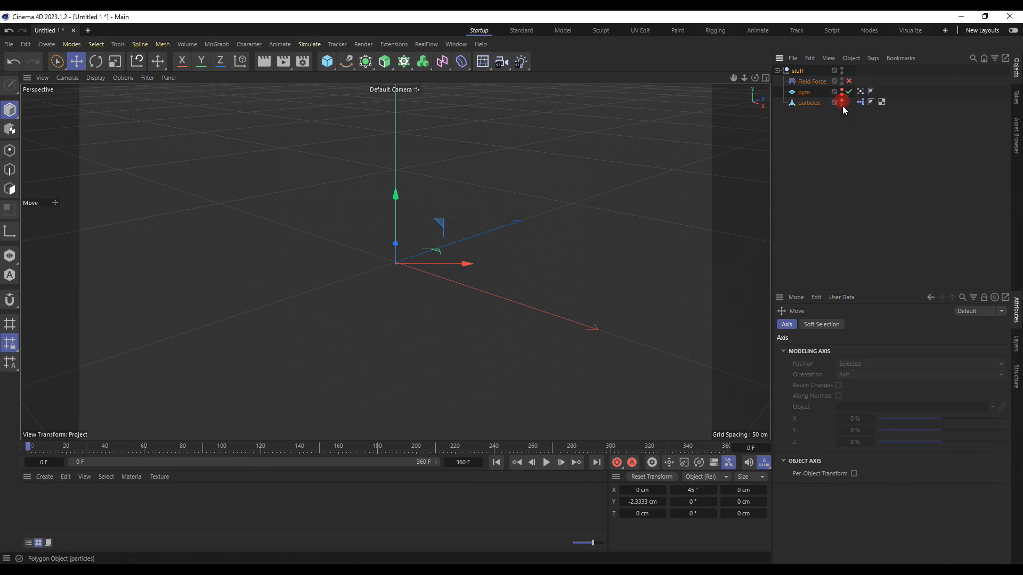
pyautogui.click(842, 105)
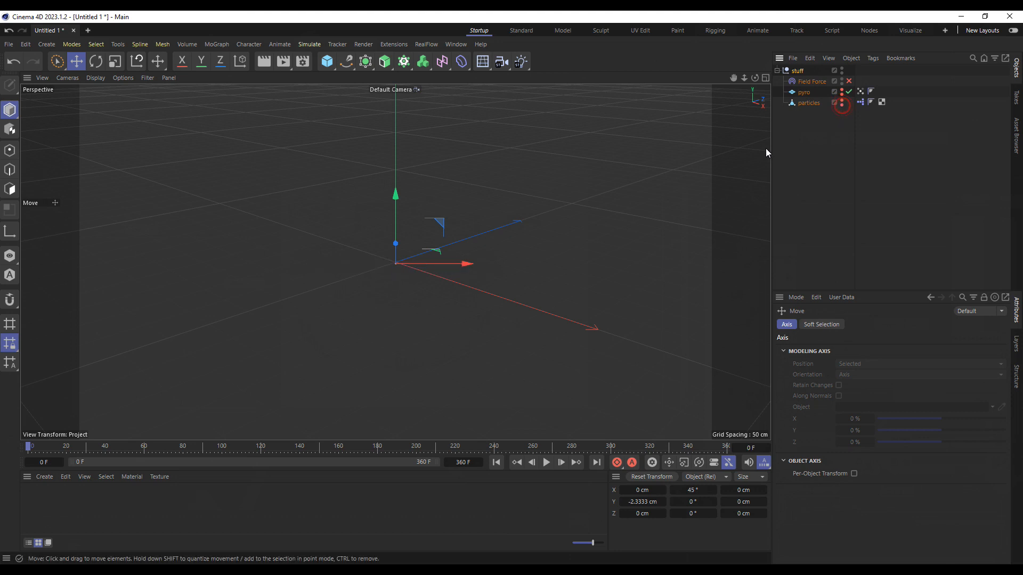
# Play the animation to check the particle motion, stop it and return to the first frame
pyautogui.click(546, 463)
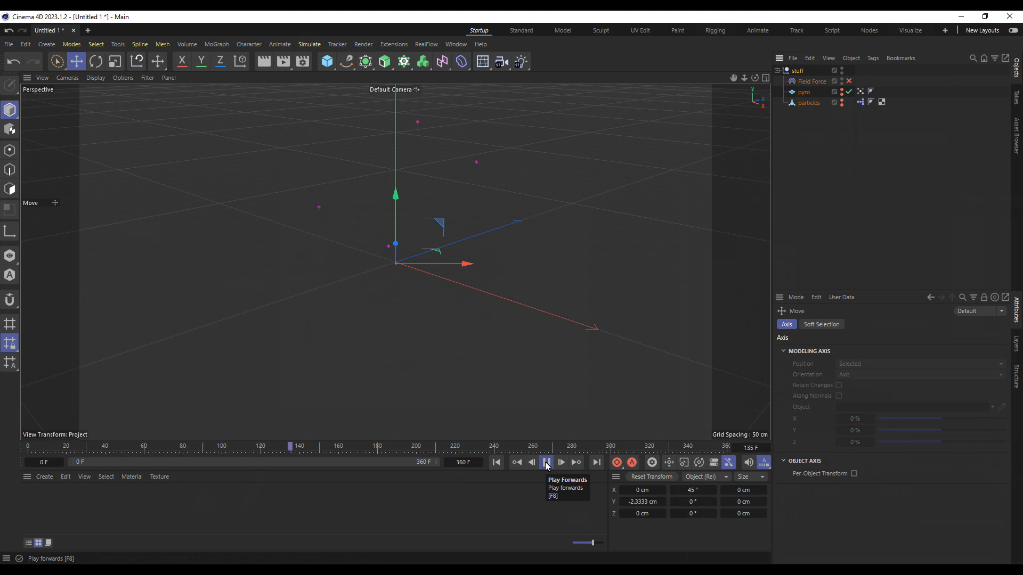
pyautogui.click(546, 462)
pyautogui.click(496, 462)
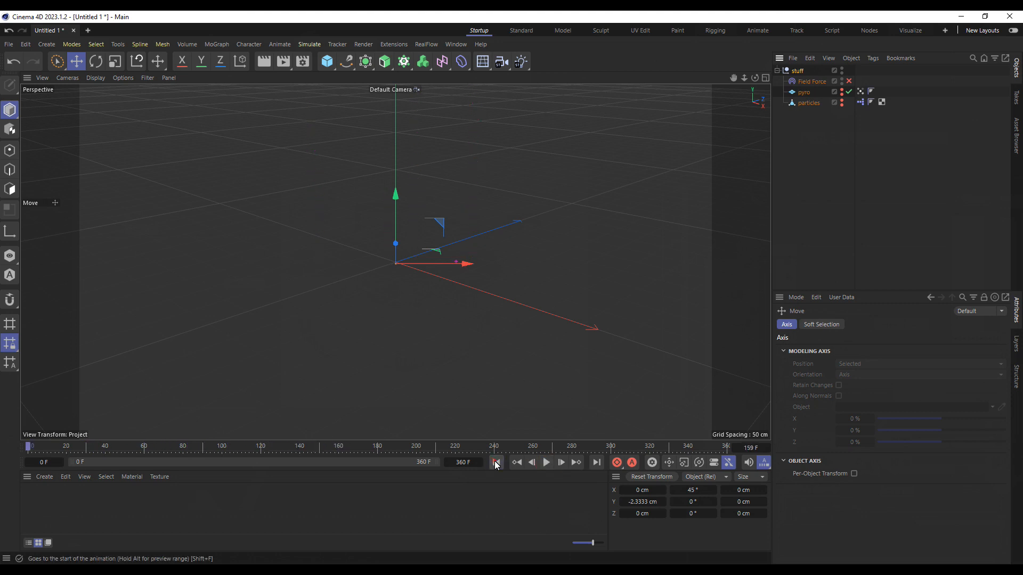
# Add a Pyro simulation tag to the pyro plane
pyautogui.click(806, 93)
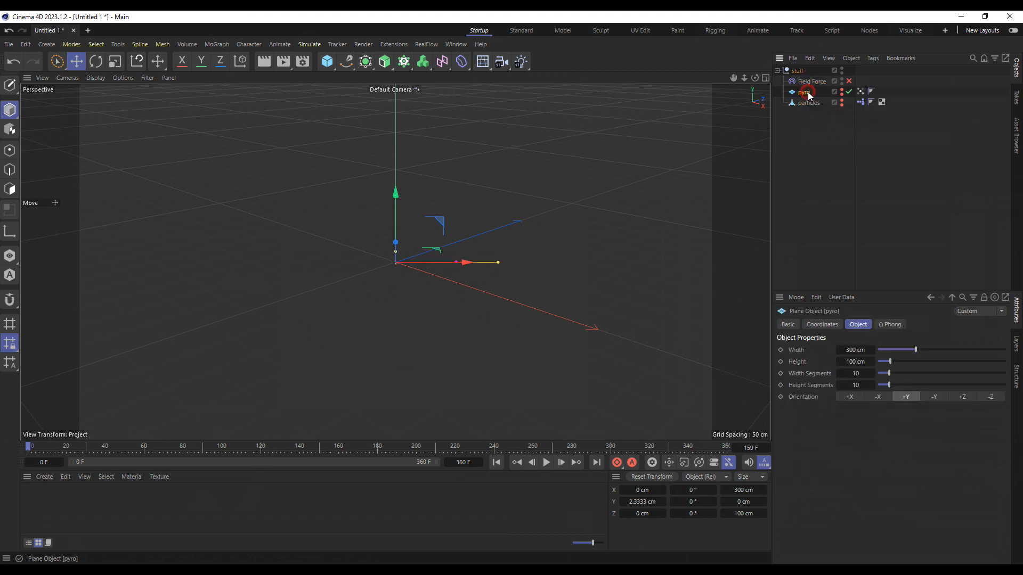
pyautogui.rightClick(808, 94)
pyautogui.moveTo(853, 186)
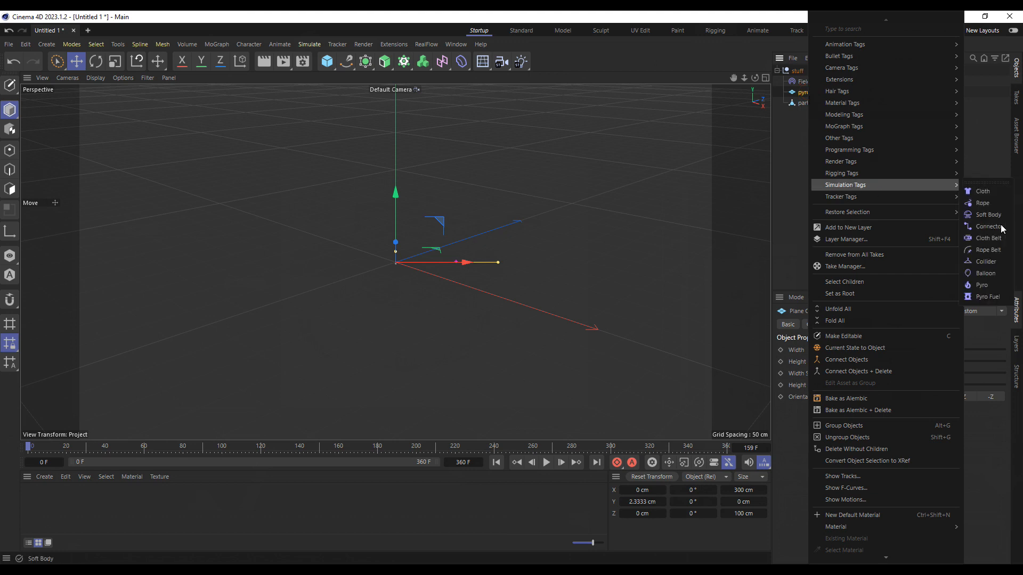
pyautogui.click(985, 286)
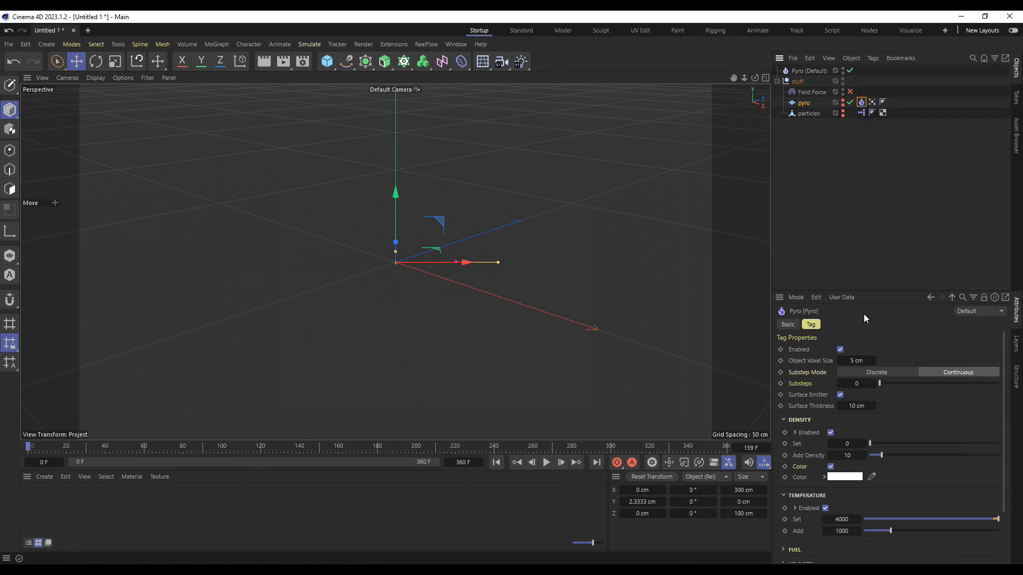
# Set the Pyro tag's Object Voxel Size to 0.8 cm and its Surface Thickness to 3 cm
pyautogui.click(854, 361)
pyautogui.press('Return')
pyautogui.click(854, 406)
pyautogui.write('3')
pyautogui.press('Return')
# Set the Pyro tag's density Set value to 20 and Add Density to 100
pyautogui.click(847, 444)
pyautogui.write('20')
pyautogui.press('Return')
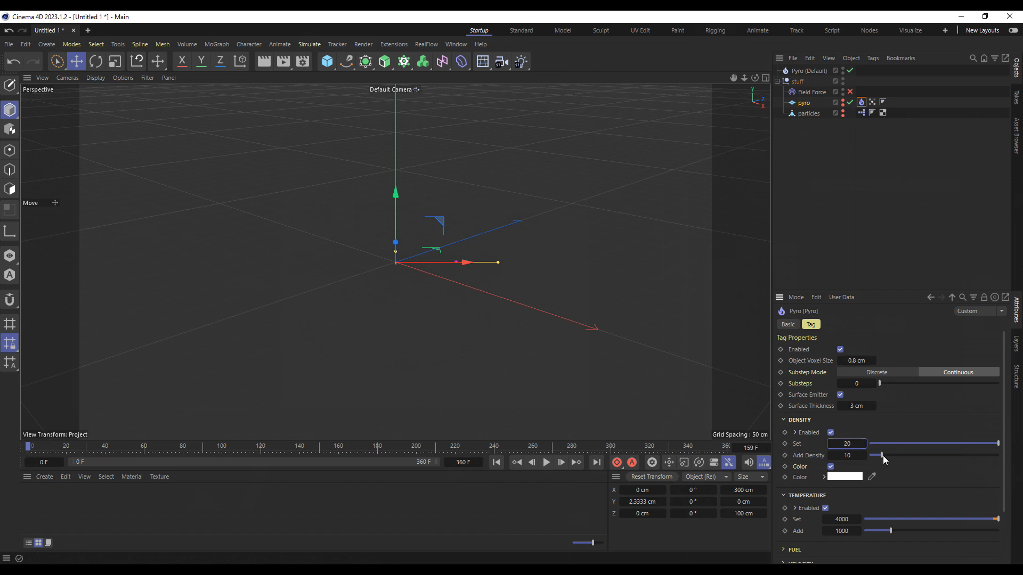
pyautogui.moveTo(883, 456); pyautogui.dragTo(997, 456)
# Make the Pyro tag's density color pink by setting its RGB green value to 160
pyautogui.click(823, 477)
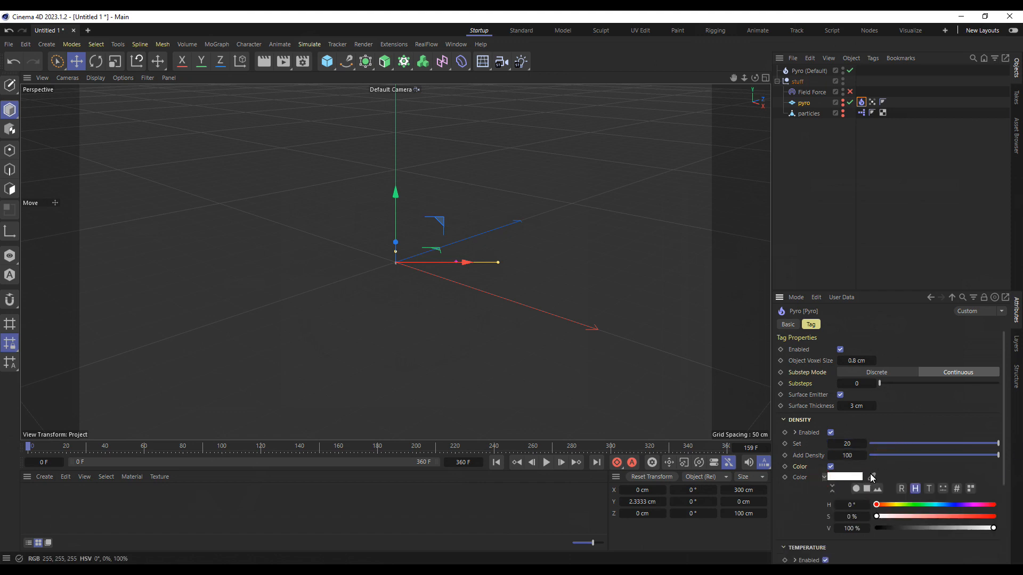
pyautogui.click(901, 489)
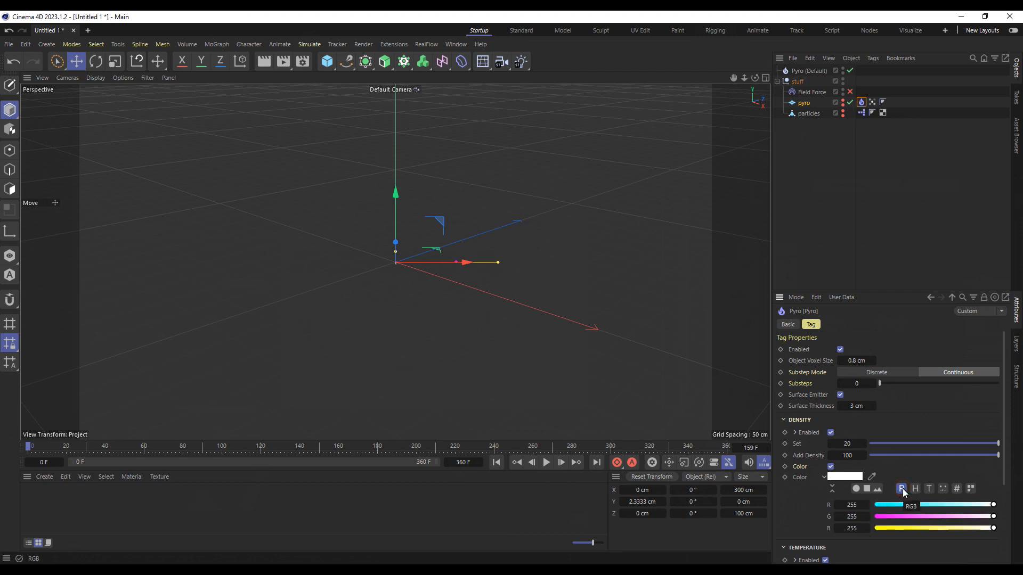
pyautogui.click(852, 517)
pyautogui.write('160')
pyautogui.press('Return')
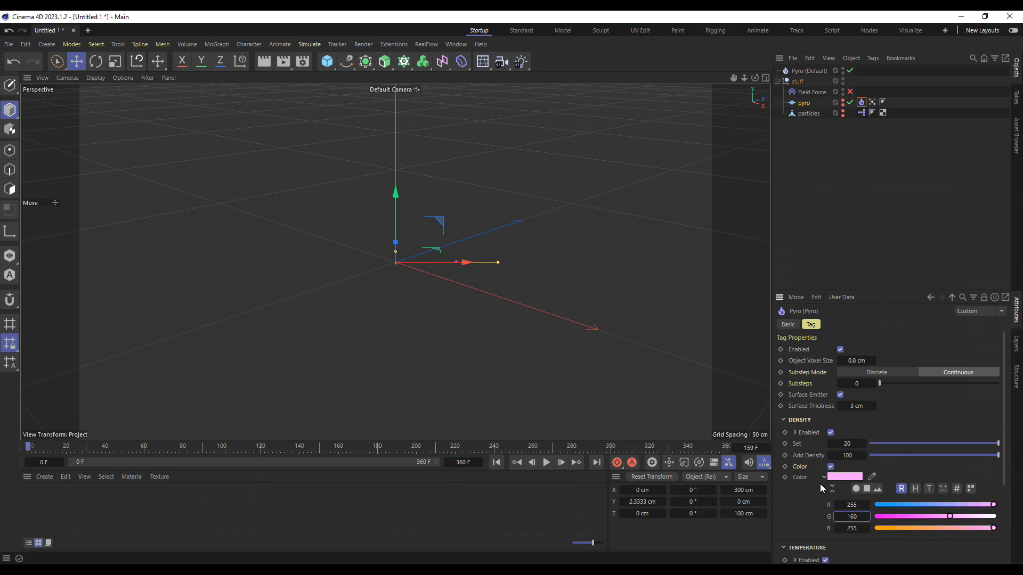
# Assign the plane's Vertex Map tag as the Pyro tag's Density Map and enlarge the attributes area
pyautogui.click(795, 433)
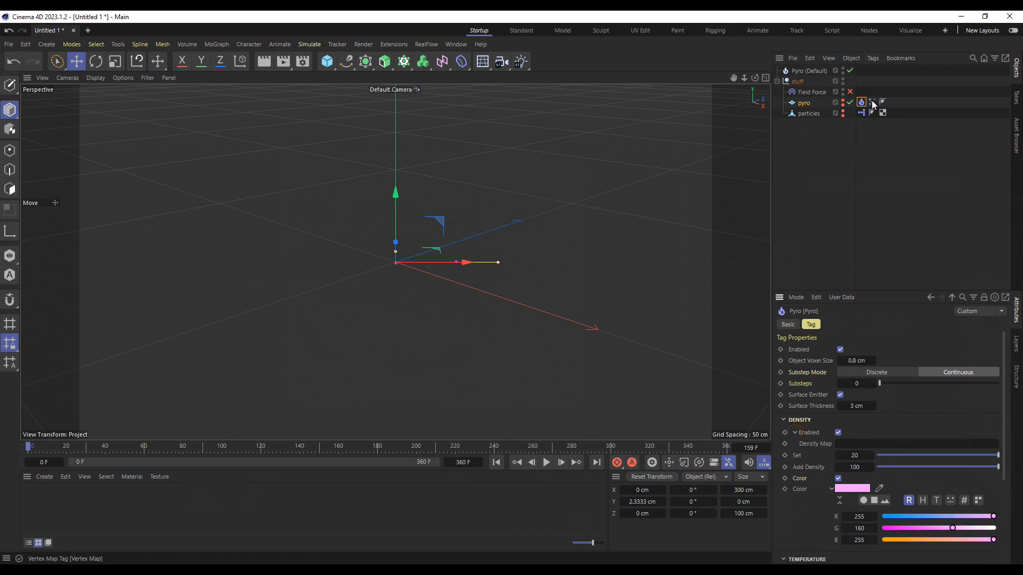
pyautogui.moveTo(874, 104); pyautogui.dragTo(871, 443)
pyautogui.moveTo(890, 291); pyautogui.dragTo(888, 194)
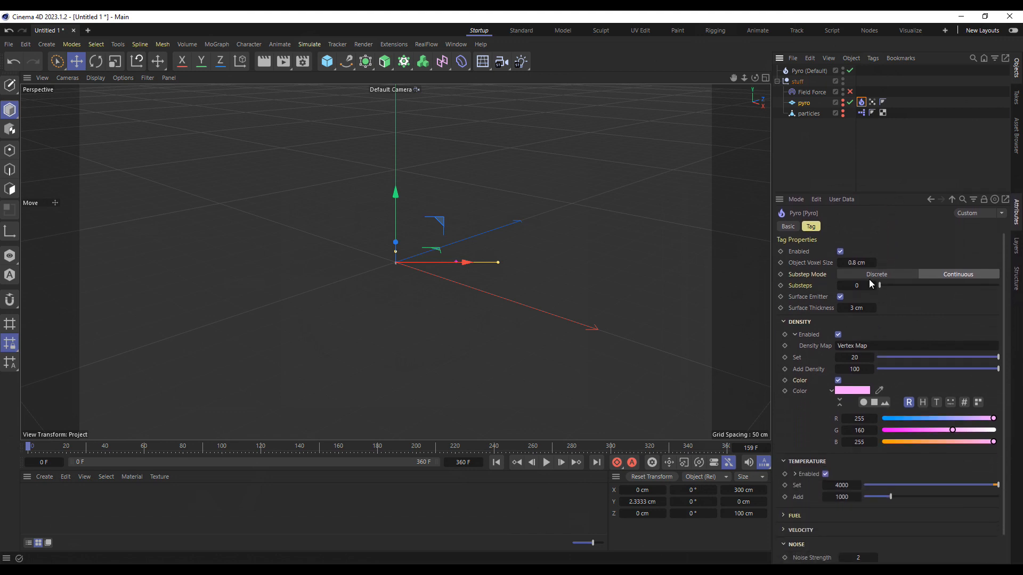
# Disable Temperature and Velocity in the Pyro tag and collapse both sections
pyautogui.click(825, 474)
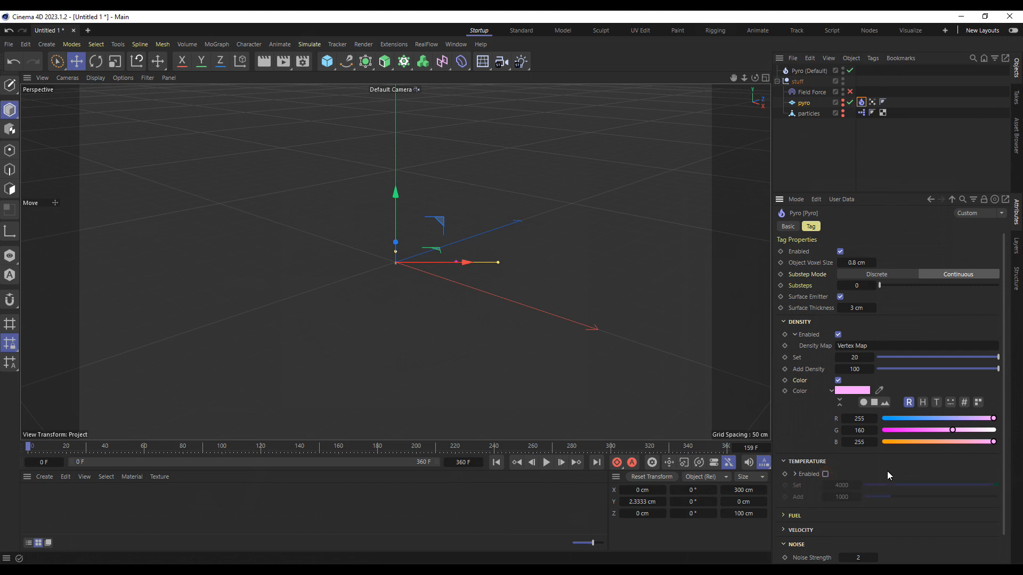
pyautogui.scroll(-1, 906, 466)
pyautogui.click(783, 500)
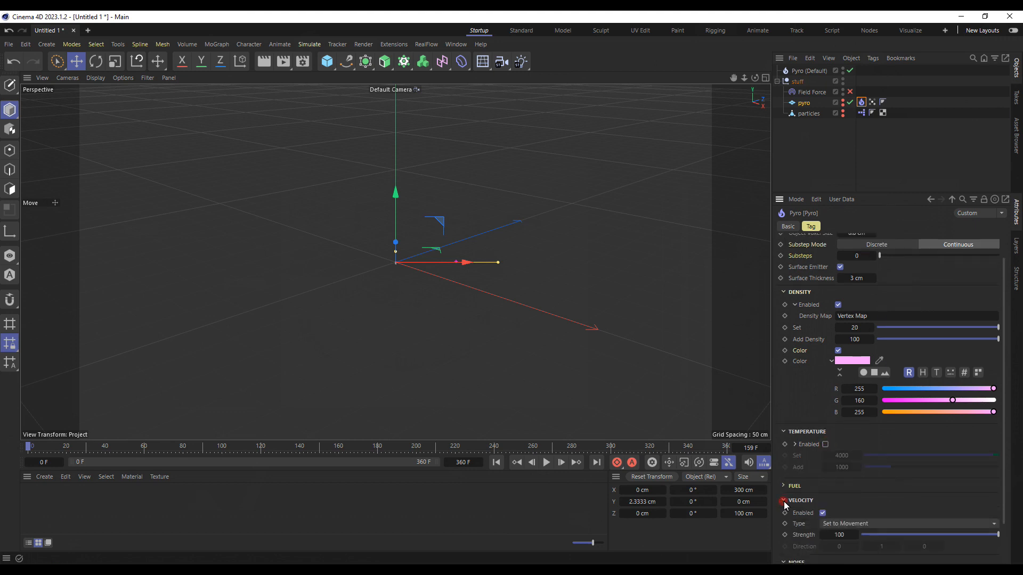
pyautogui.click(822, 513)
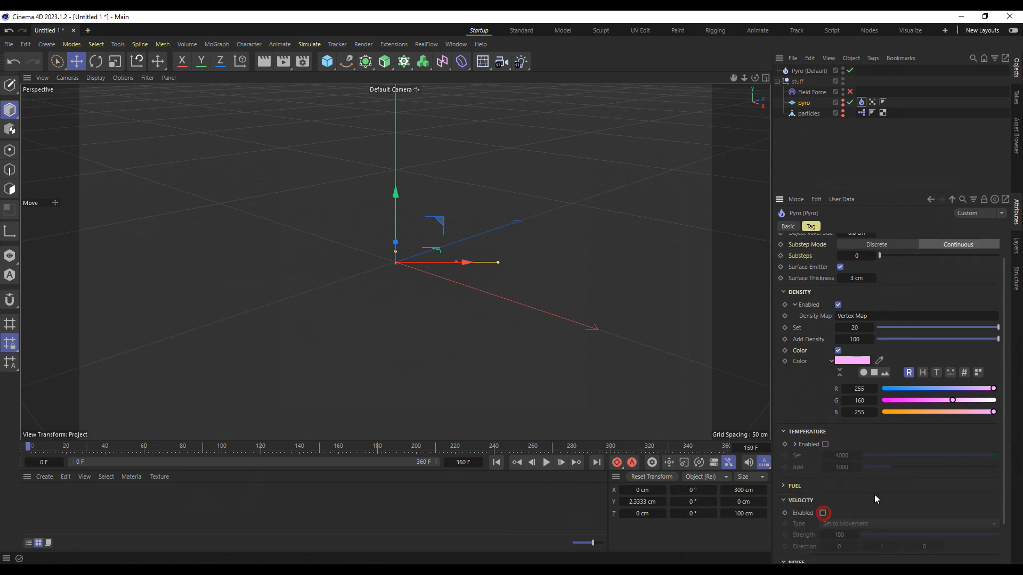
pyautogui.click(783, 500)
pyautogui.click(782, 432)
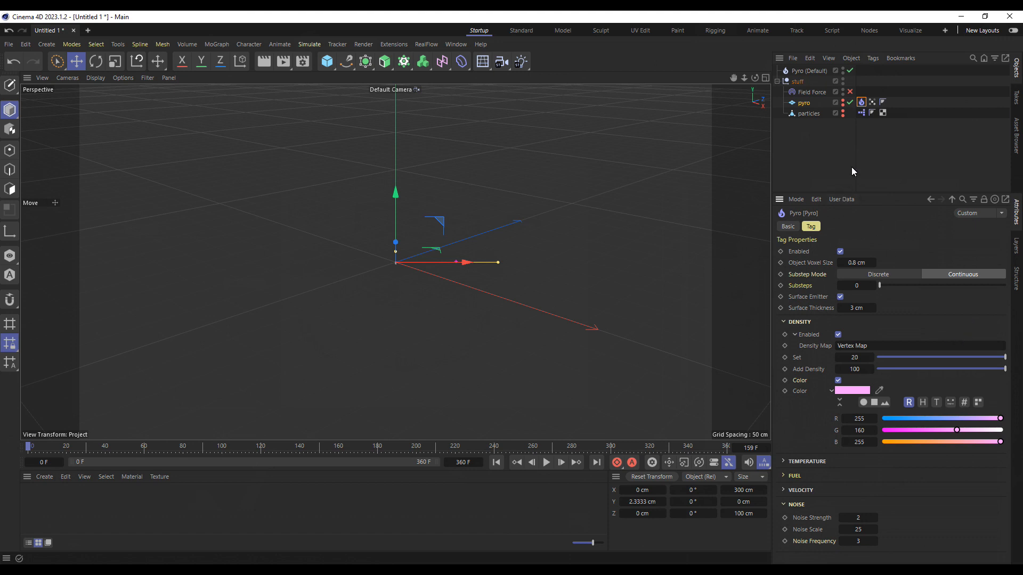
# On the Pyro output object, set Color to On Export and turn Temperature and Velocity Off
pyautogui.click(809, 71)
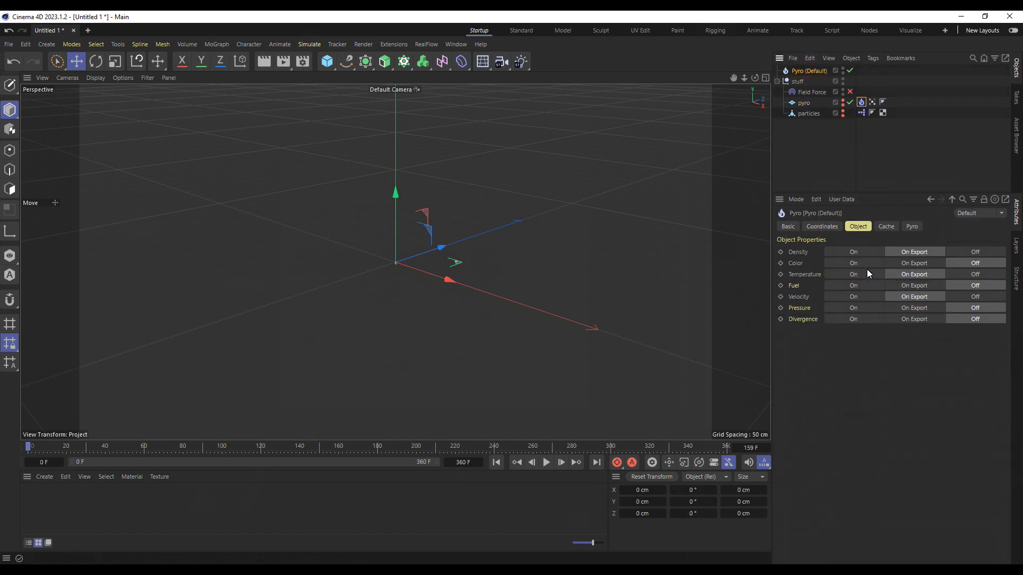
pyautogui.click(916, 263)
pyautogui.click(976, 275)
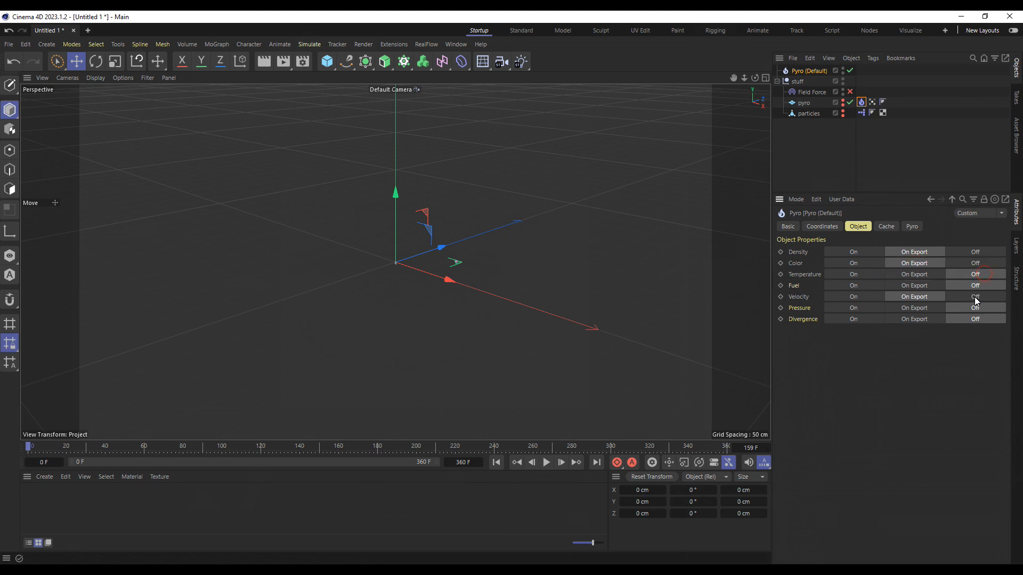
pyautogui.click(974, 297)
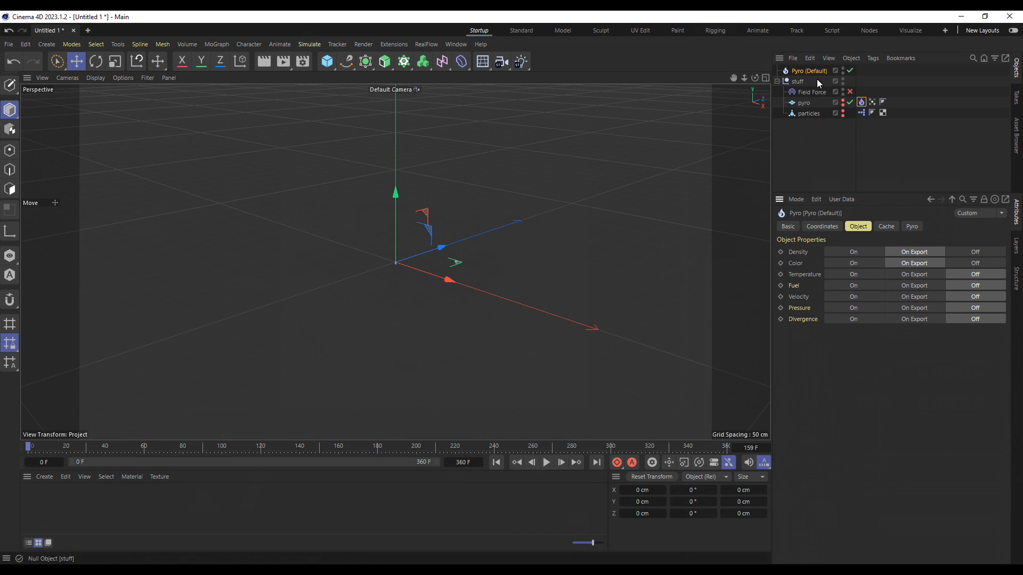
# Set the Pyro output object's Voxel Size to 0.8 cm and Vorticity Strength to 1
pyautogui.click(912, 226)
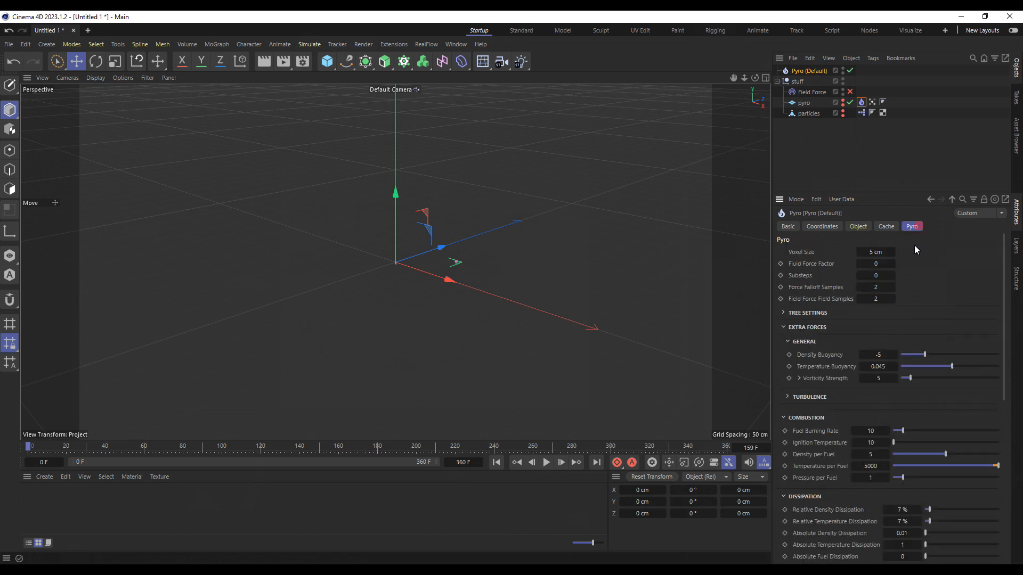
pyautogui.doubleClick(874, 253)
pyautogui.press('BackSpace')
pyautogui.write('0.8')
pyautogui.click(879, 355)
pyautogui.click(879, 378)
pyautogui.write('1')
pyautogui.scroll(-5, 990, 375)
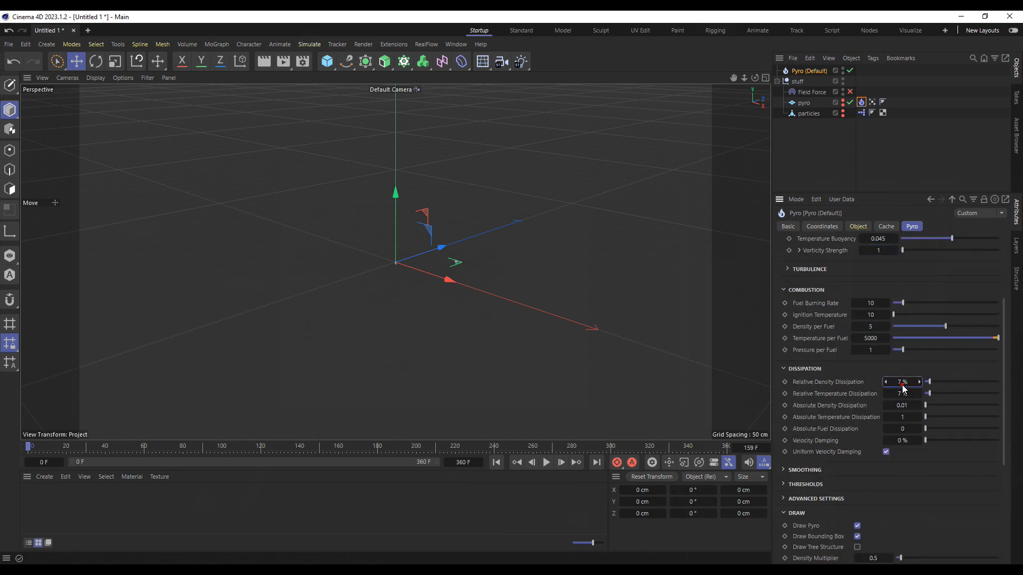
# Set the Pyro output object's Relative Density Dissipation to 3%
pyautogui.click(901, 382)
pyautogui.write('3')
pyautogui.press('Return')
pyautogui.scroll(-3, 958, 473)
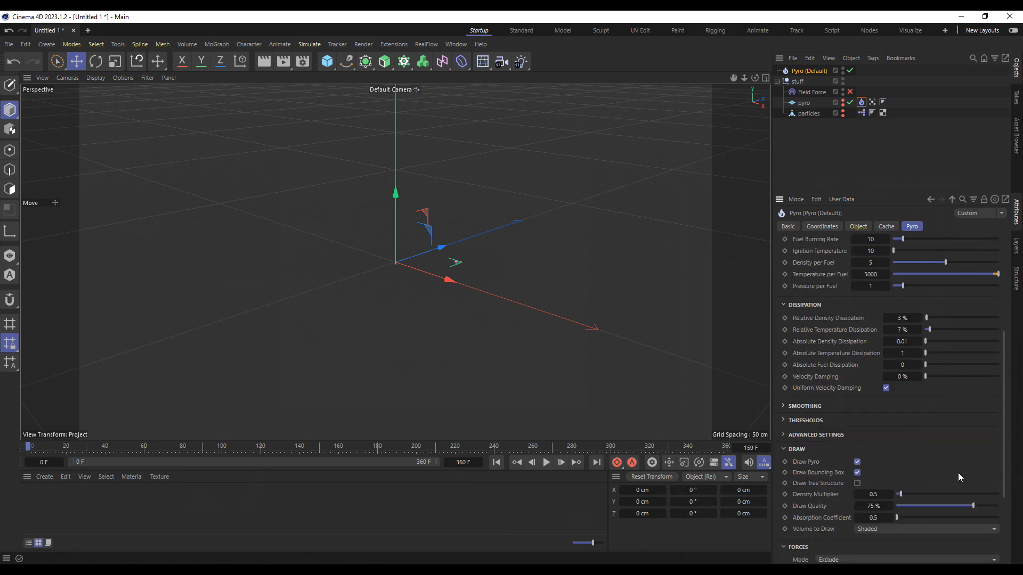
# Expand the Pyro output object's Smoothing section and set Density Smooth Factor to 50%
pyautogui.click(783, 407)
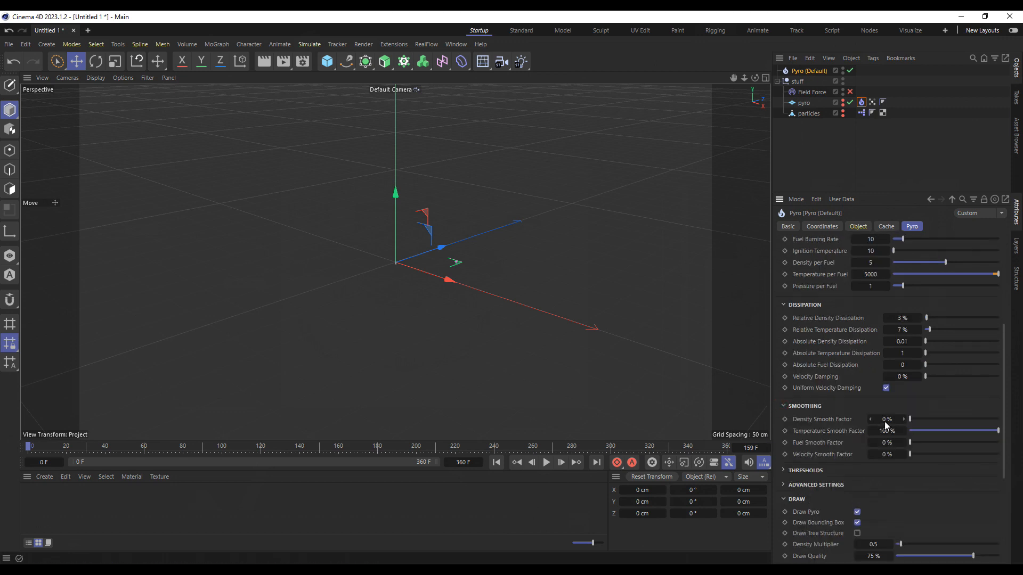
pyautogui.click(880, 421)
pyautogui.write('5')
pyautogui.press('Return')
pyautogui.scroll(-7, 926, 495)
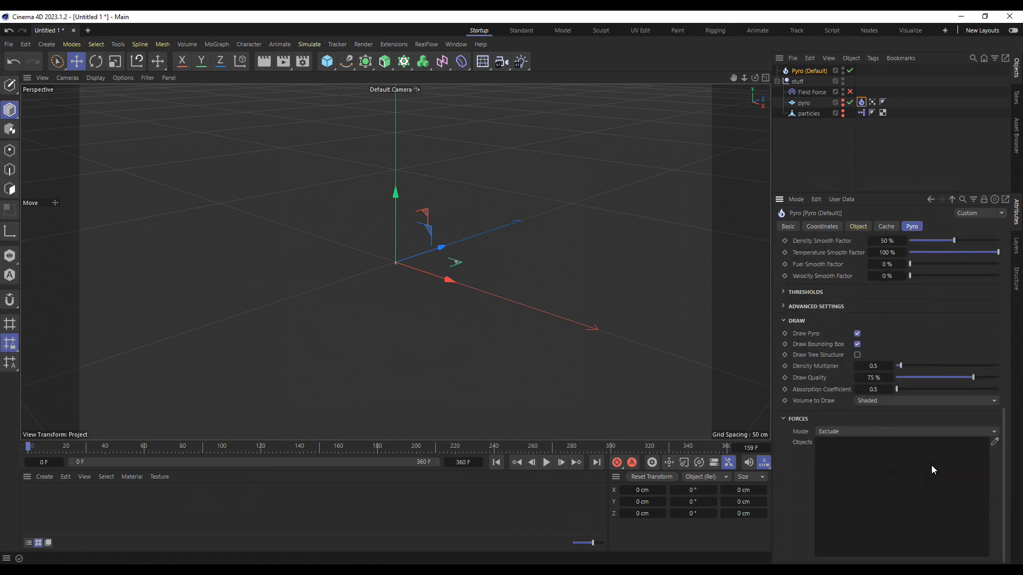
pyautogui.scroll(13, 901, 495)
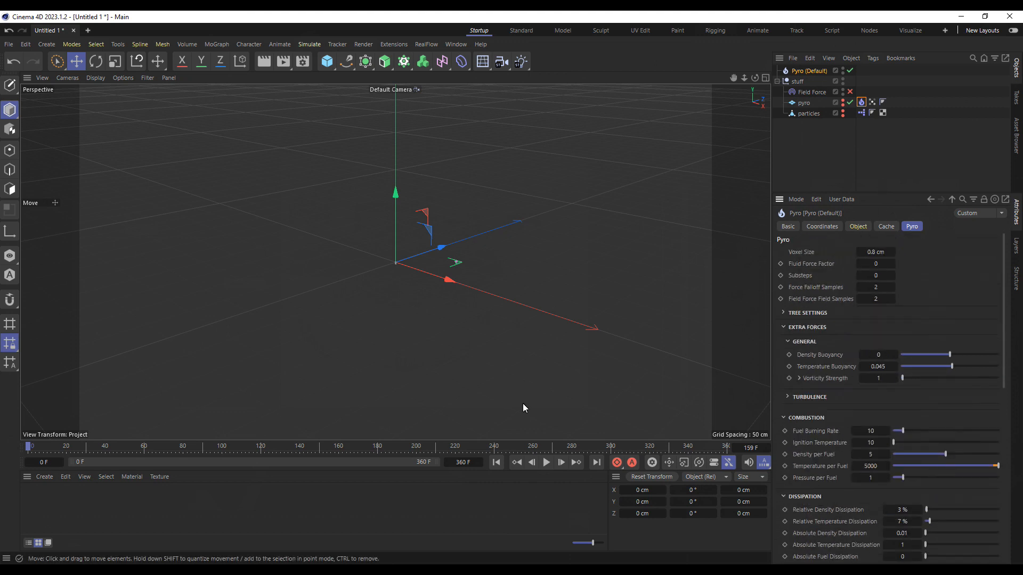
# Save the project in the jellyfish tut folder as "Jellyticles live 6"
pyautogui.click(9, 47)
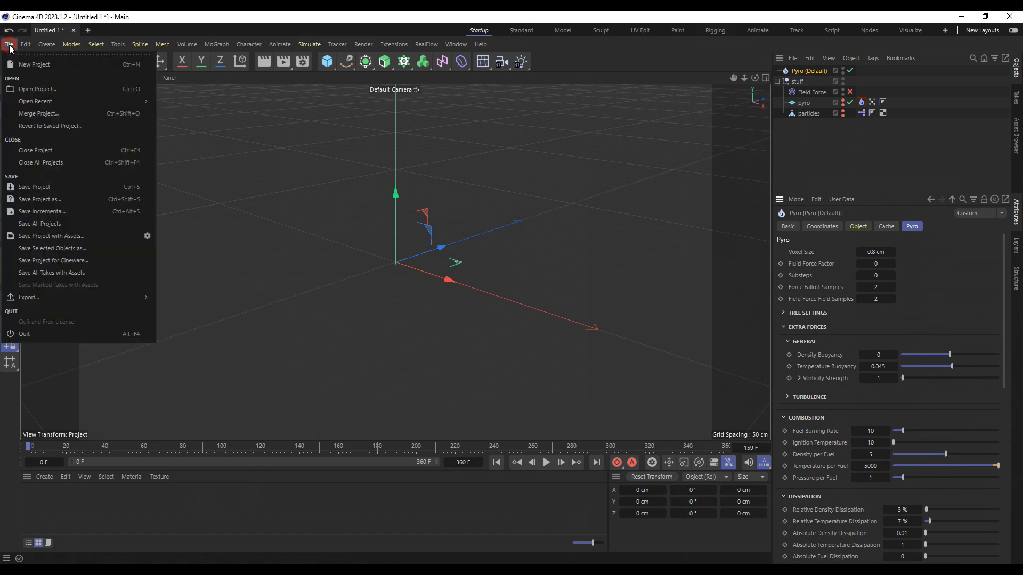
pyautogui.click(58, 189)
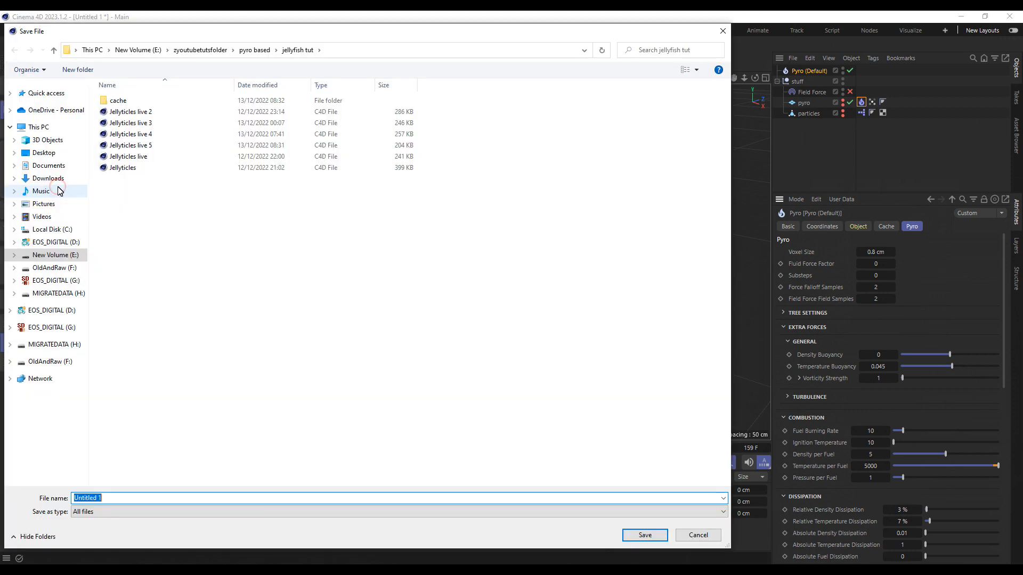
pyautogui.click(140, 145)
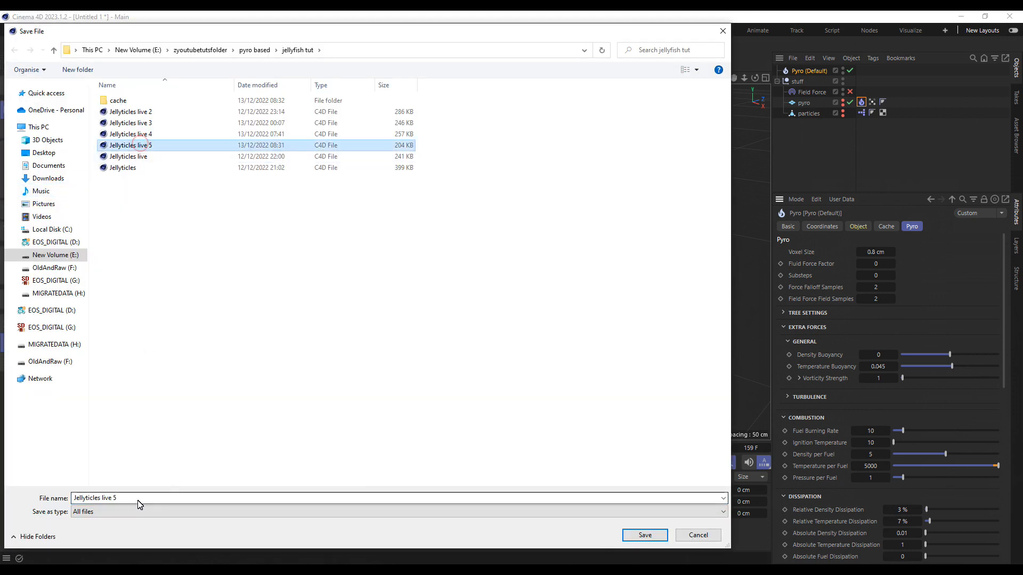
pyautogui.click(114, 498)
pyautogui.doubleClick(115, 498)
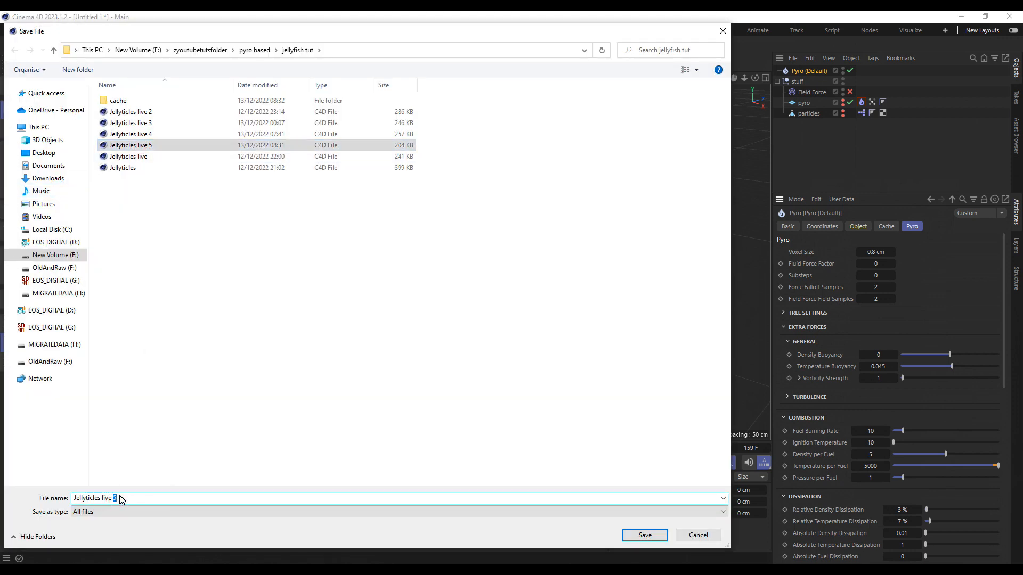
pyautogui.write('6')
pyautogui.press('Return')
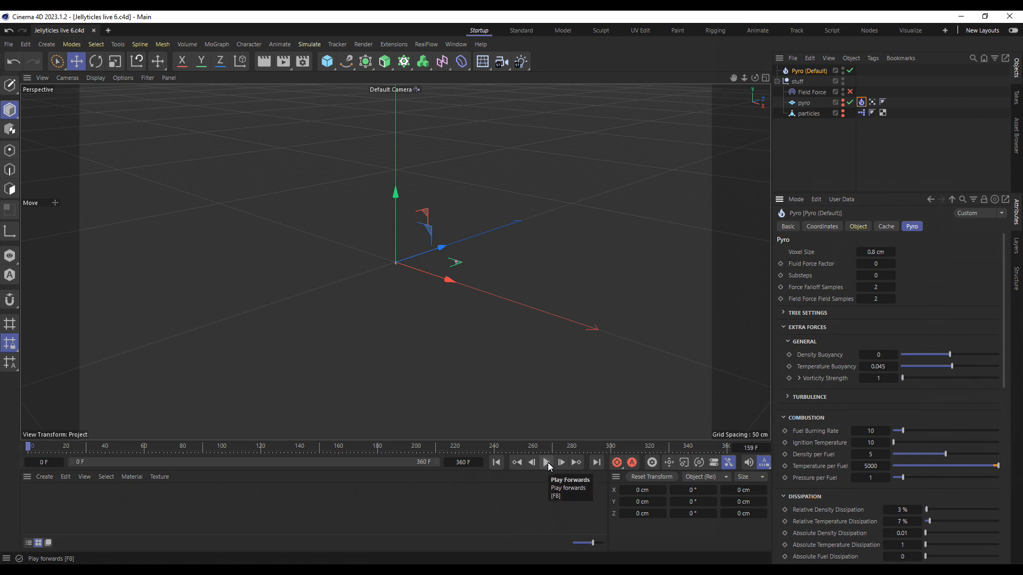
# Enable the Field Force in the stuff group and preview the simulation, returning to the first frame
pyautogui.click(797, 82)
pyautogui.click(850, 91)
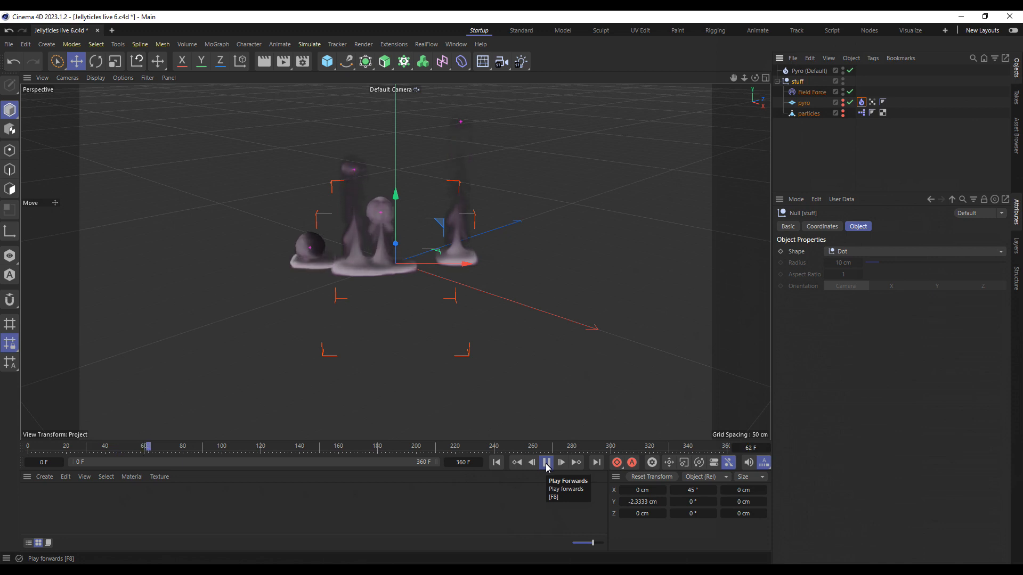
pyautogui.click(545, 468)
pyautogui.click(495, 463)
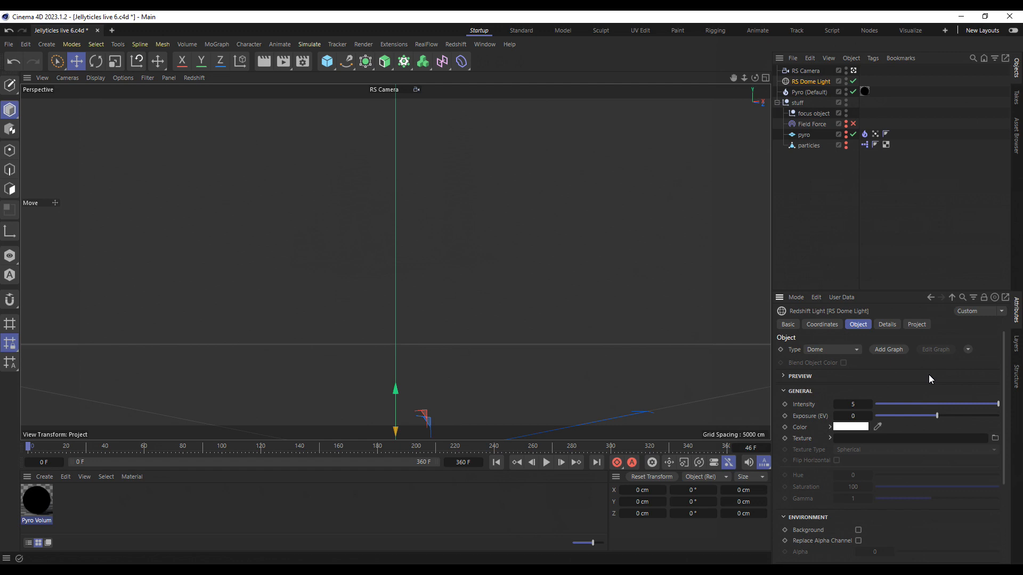
# Examine the settings of the RS Camera, the RS Dome Light and the focus object null
pyautogui.click(806, 71)
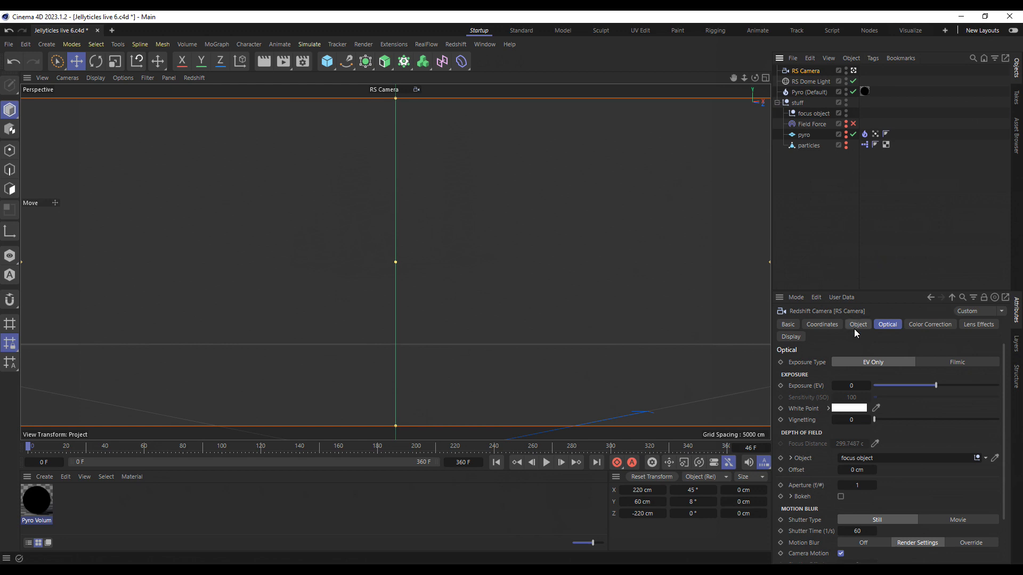
pyautogui.click(805, 80)
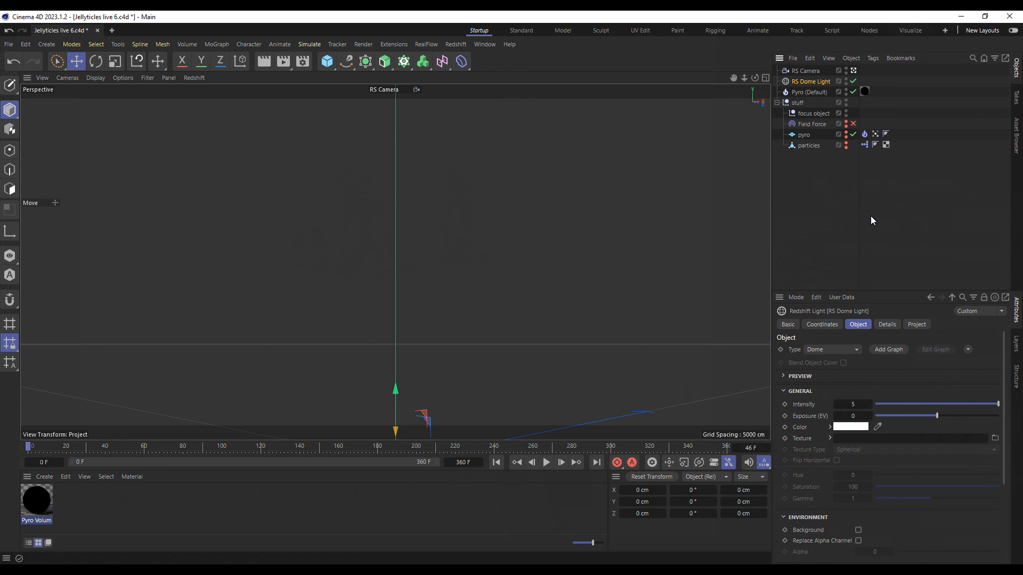
pyautogui.click(808, 116)
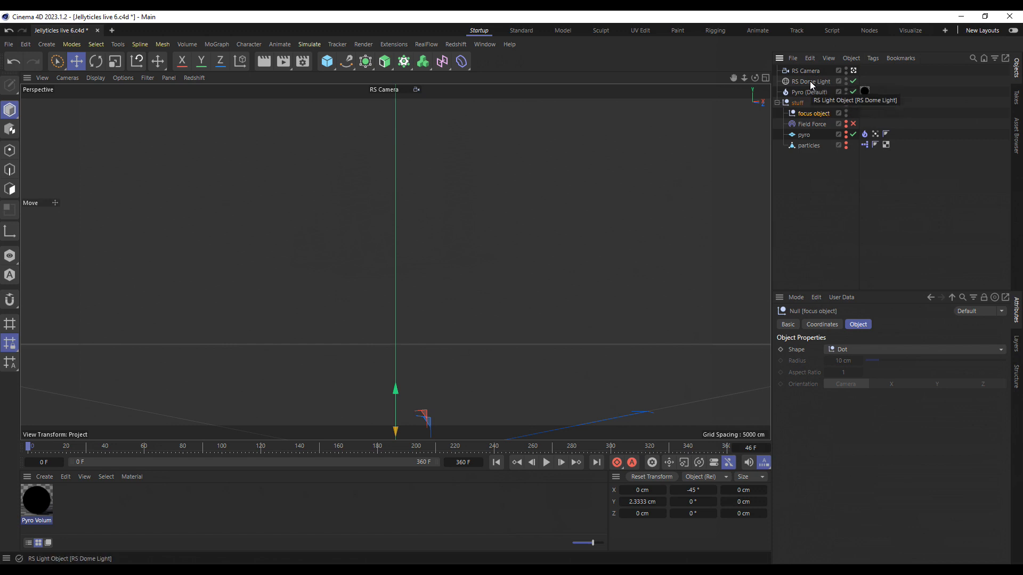
# Open the Pyro Volume material's shader graph and enlarge the window and its attributes area
pyautogui.doubleClick(35, 503)
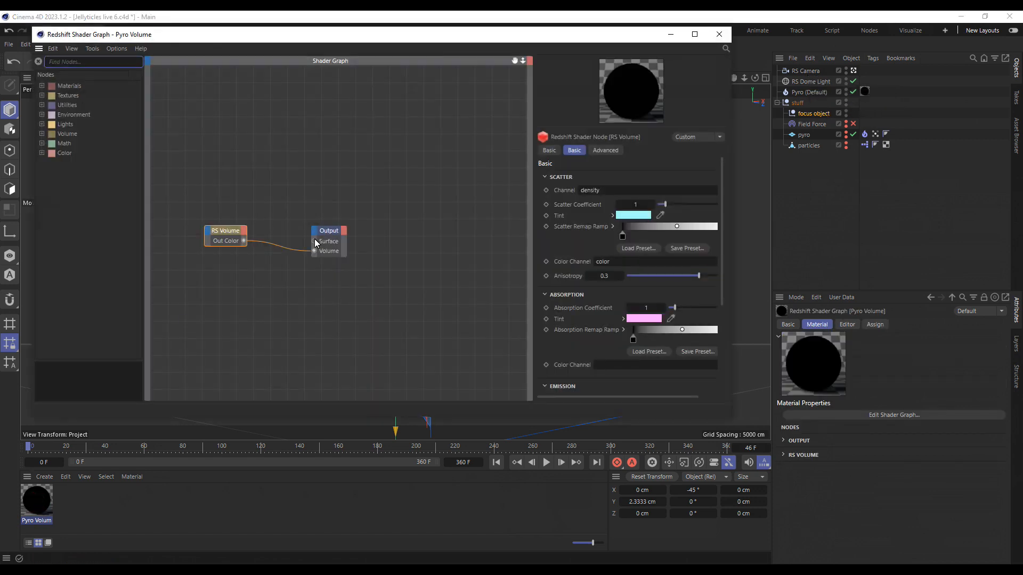
pyautogui.moveTo(733, 415); pyautogui.dragTo(827, 469)
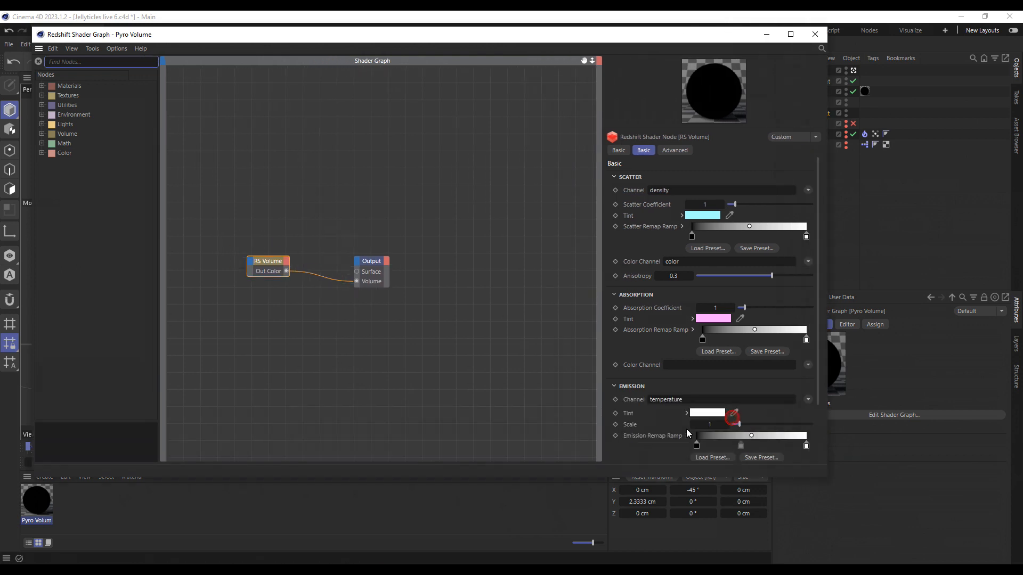
pyautogui.moveTo(603, 353); pyautogui.dragTo(436, 363)
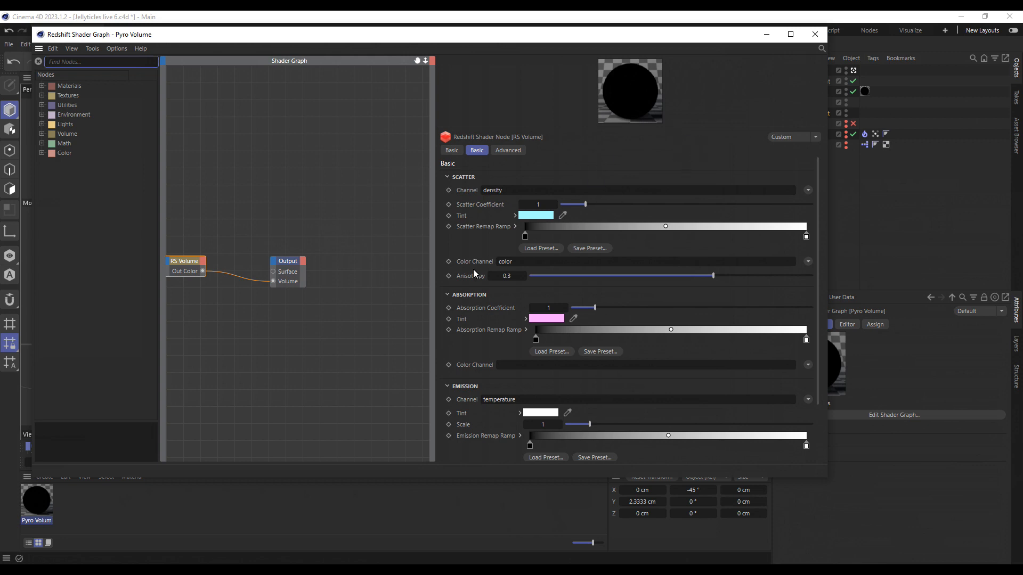
# Examine the RS Volume node's Scatter and Absorption tints as RGB values, closing the shader graph when done
pyautogui.click(515, 215)
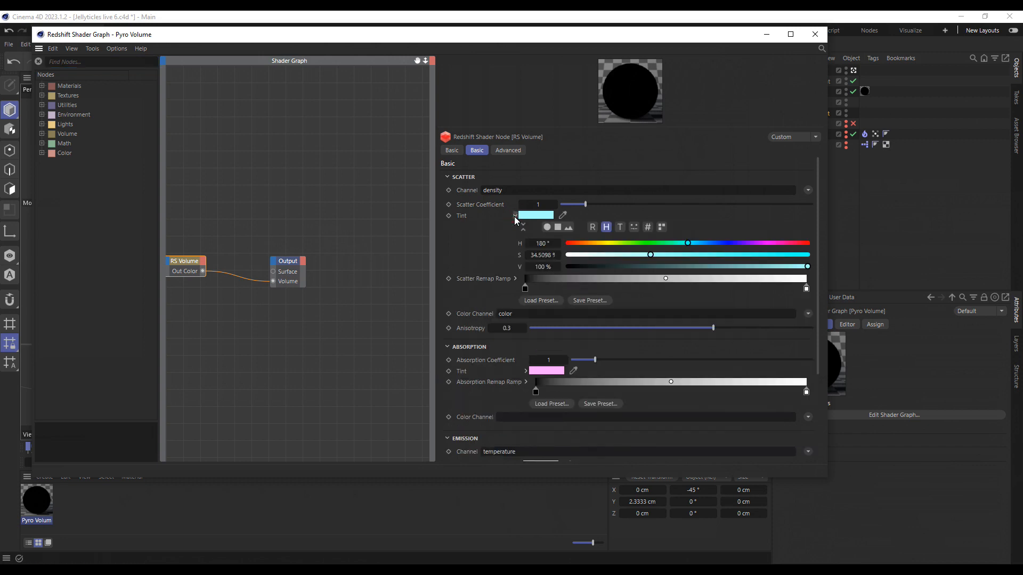
pyautogui.click(593, 226)
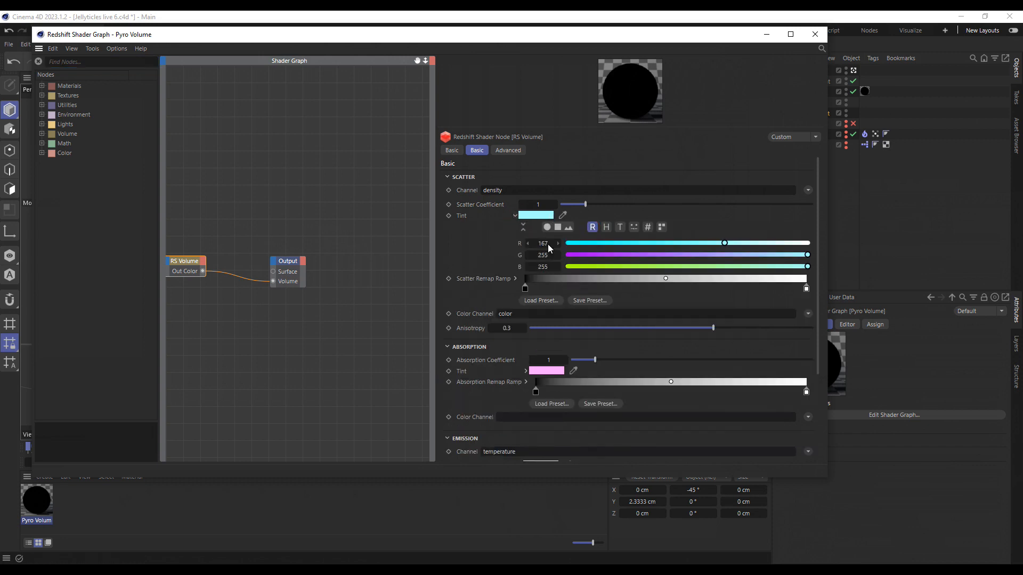
pyautogui.click(526, 372)
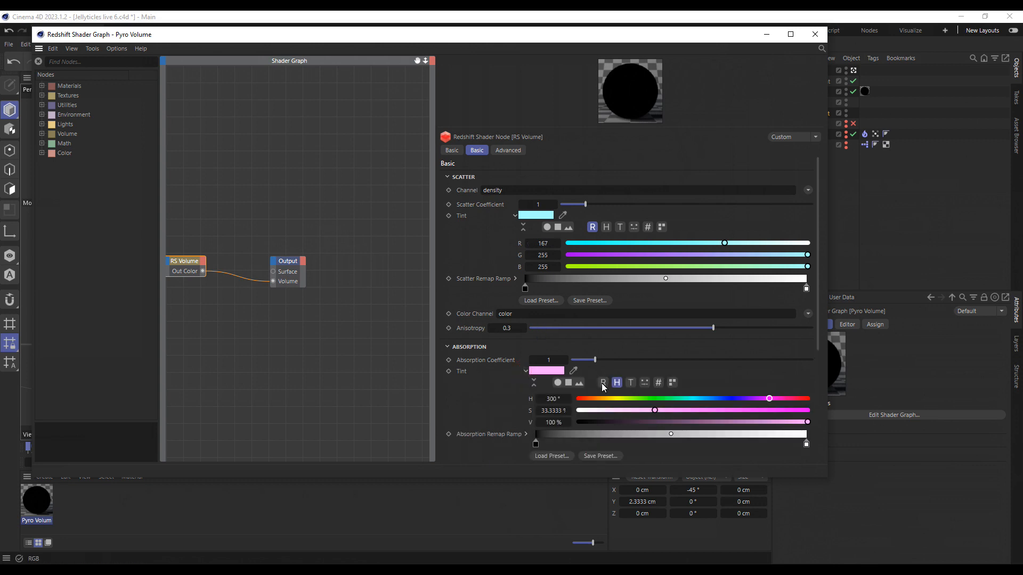
pyautogui.click(603, 383)
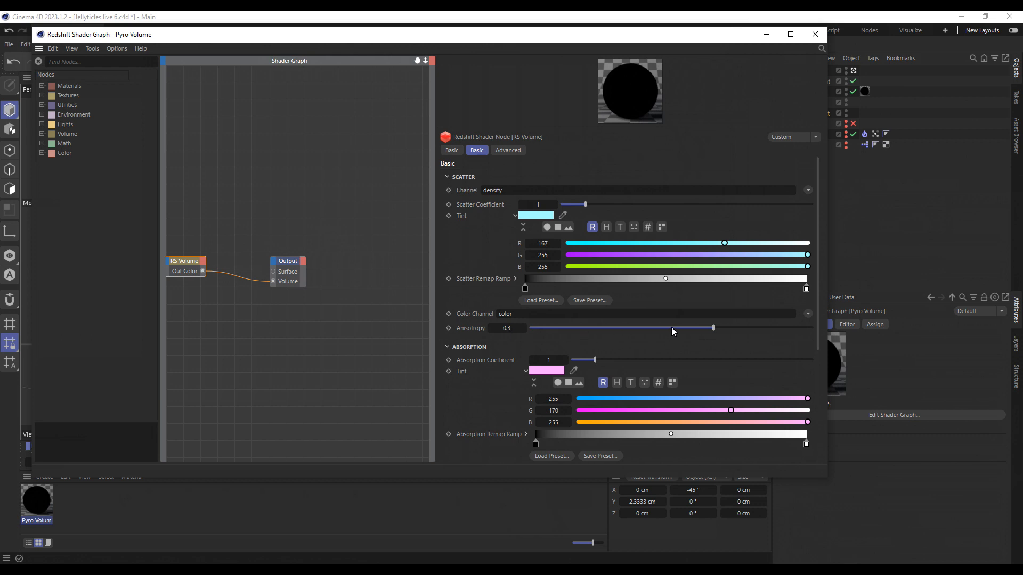
pyautogui.click(814, 35)
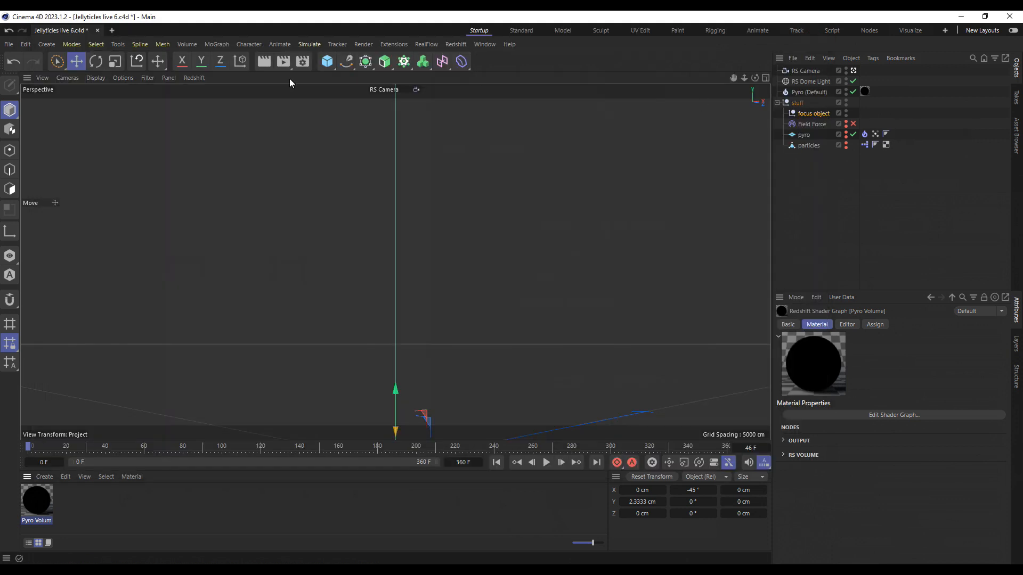
# Review the render settings for RS Post-Effects bloom and for Redshift sampling and denoising, closing the window when done
pyautogui.click(302, 65)
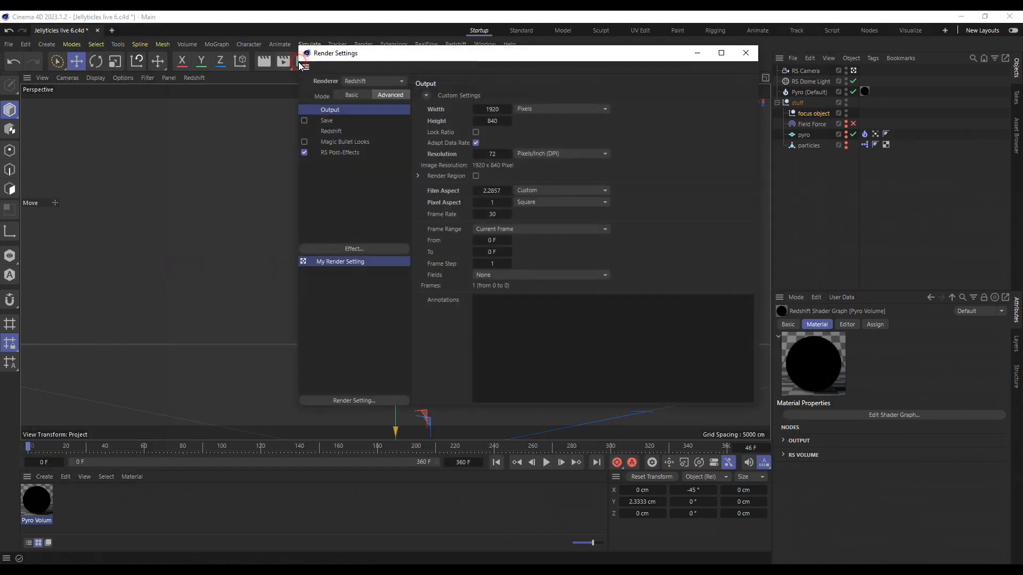
pyautogui.click(349, 154)
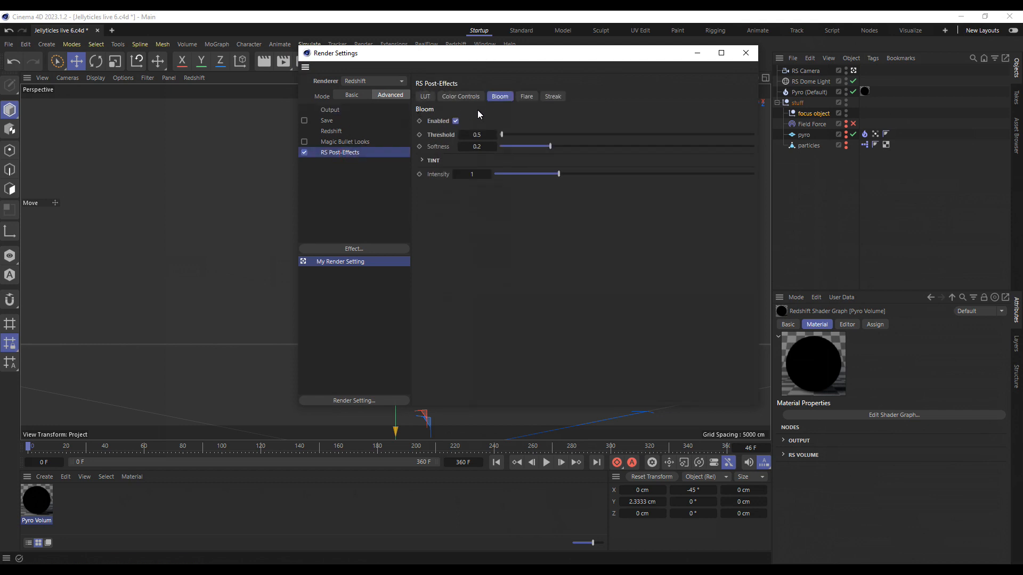
pyautogui.click(336, 130)
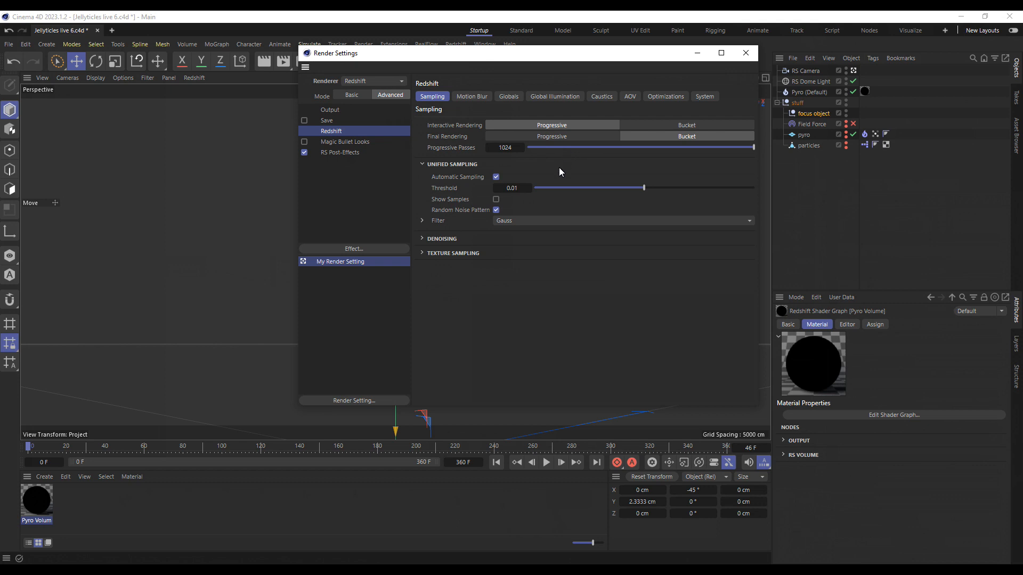
pyautogui.click(423, 238)
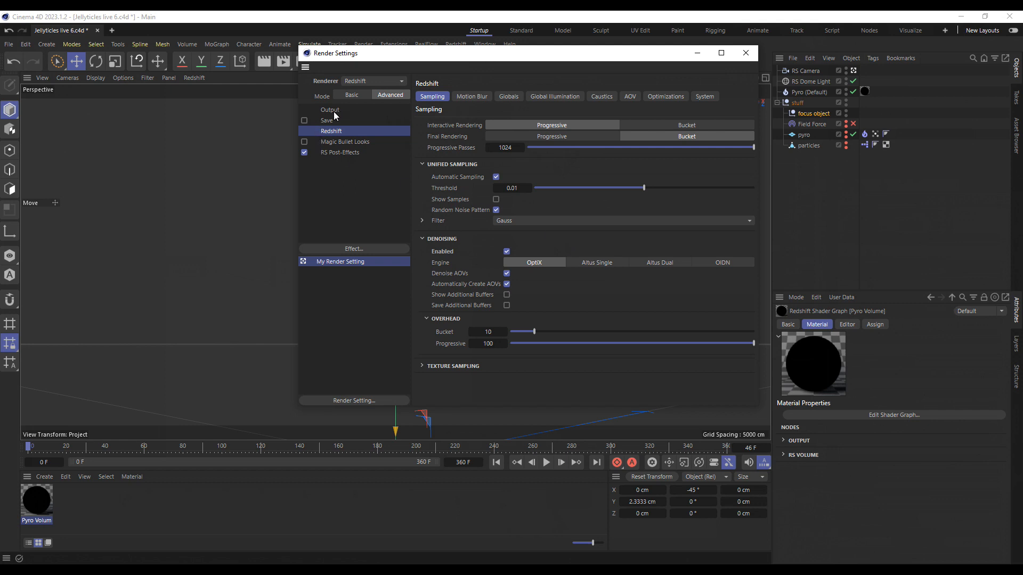
pyautogui.click(745, 53)
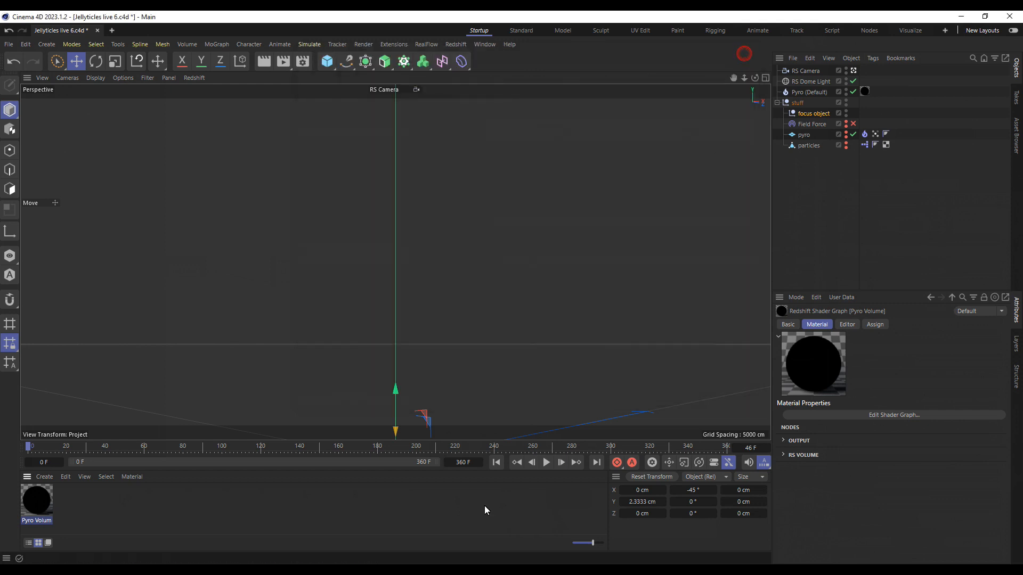
# Play the simulation from the first frame and stop it at frame 78
pyautogui.click(494, 462)
pyautogui.click(547, 462)
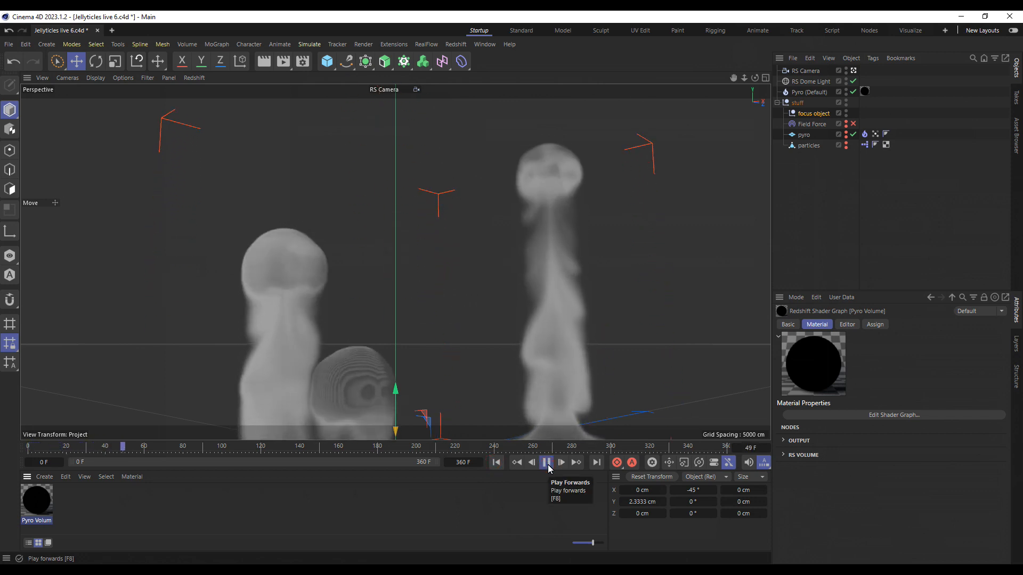
pyautogui.click(548, 464)
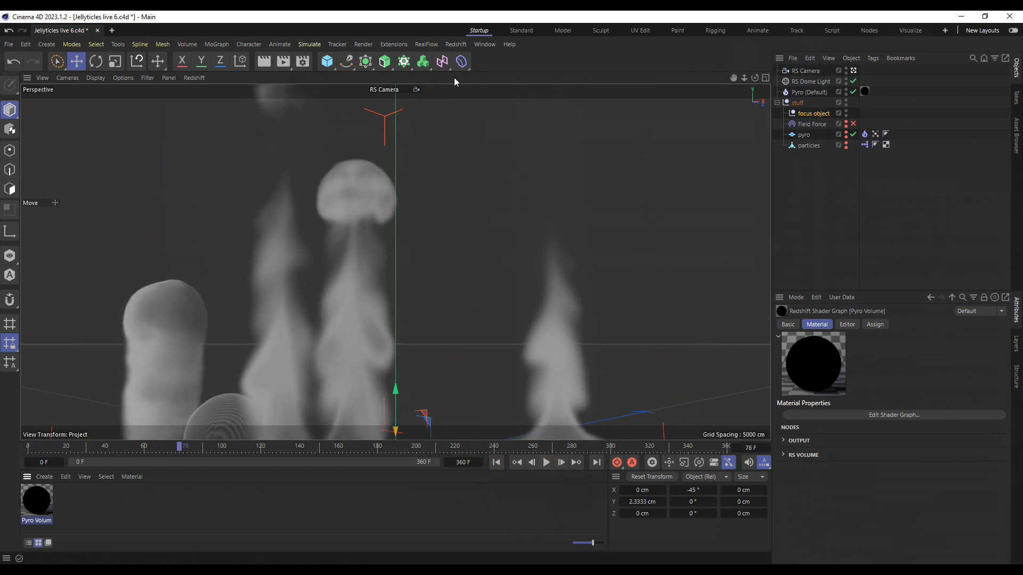
# Render frame 78 in a maximized Redshift RenderView to examine the pyro shading, closing the RenderView when done
pyautogui.click(462, 45)
pyautogui.click(509, 136)
pyautogui.click(889, 120)
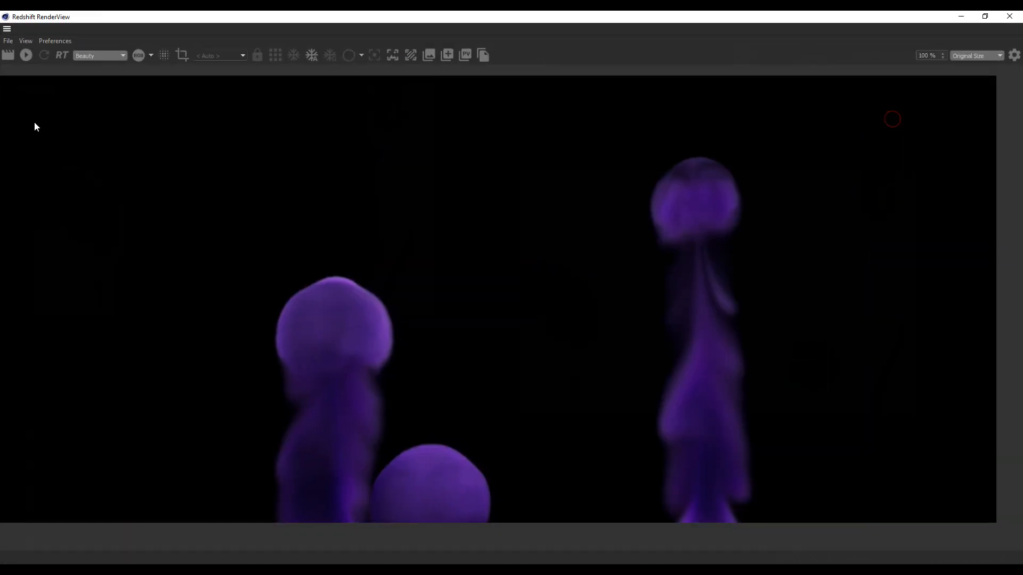
pyautogui.click(8, 55)
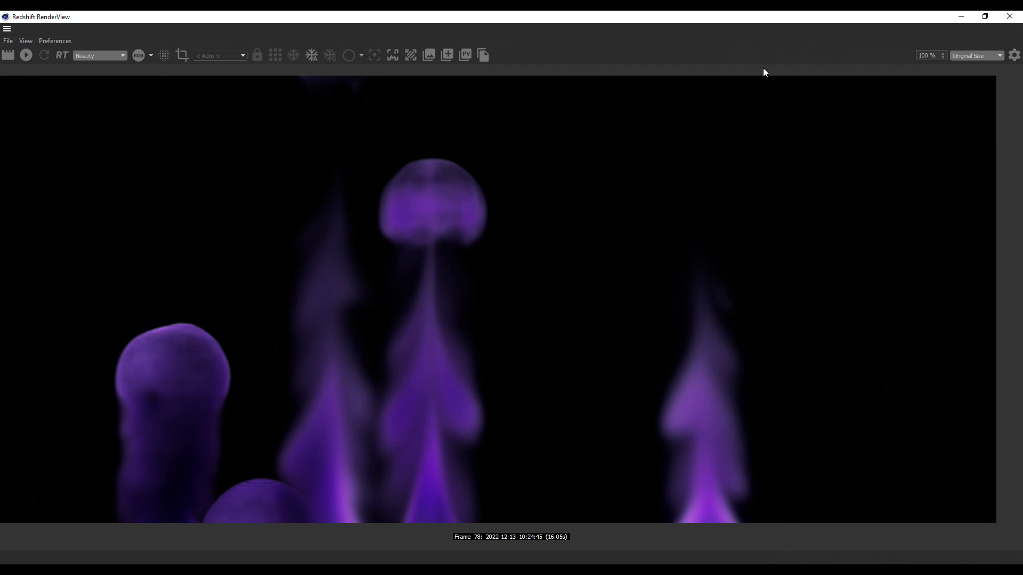
pyautogui.click(986, 19)
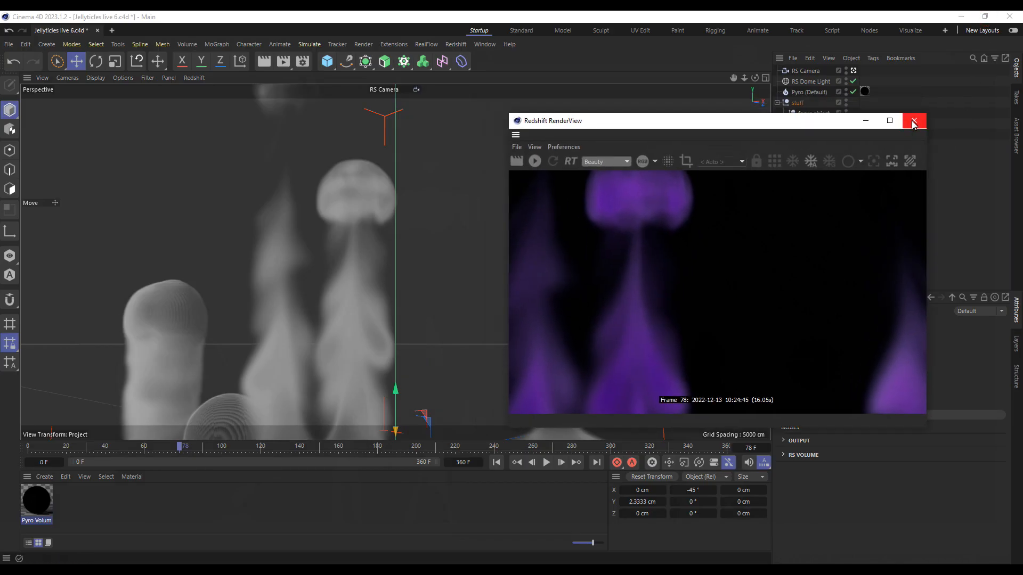
pyautogui.click(913, 121)
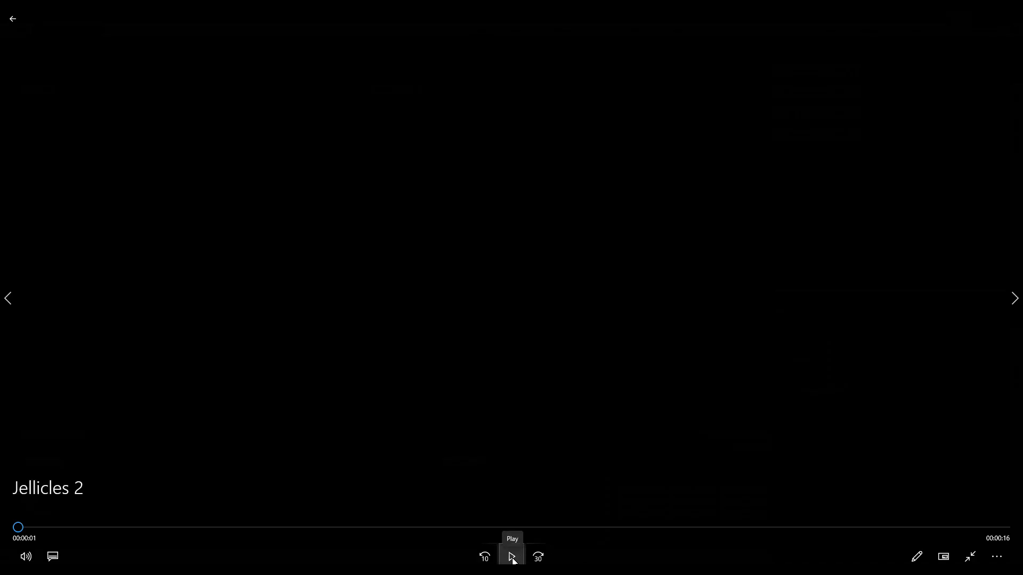
# Switch to the video player and watch the finished "Jellicles 2" animation, pausing and resuming it near the end
pyautogui.click(512, 558)
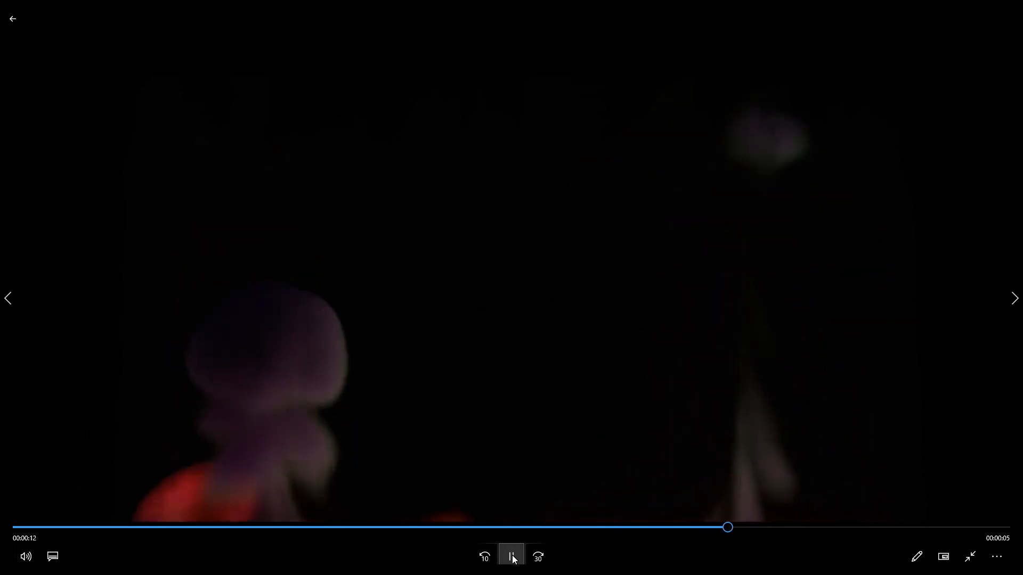
pyautogui.click(512, 557)
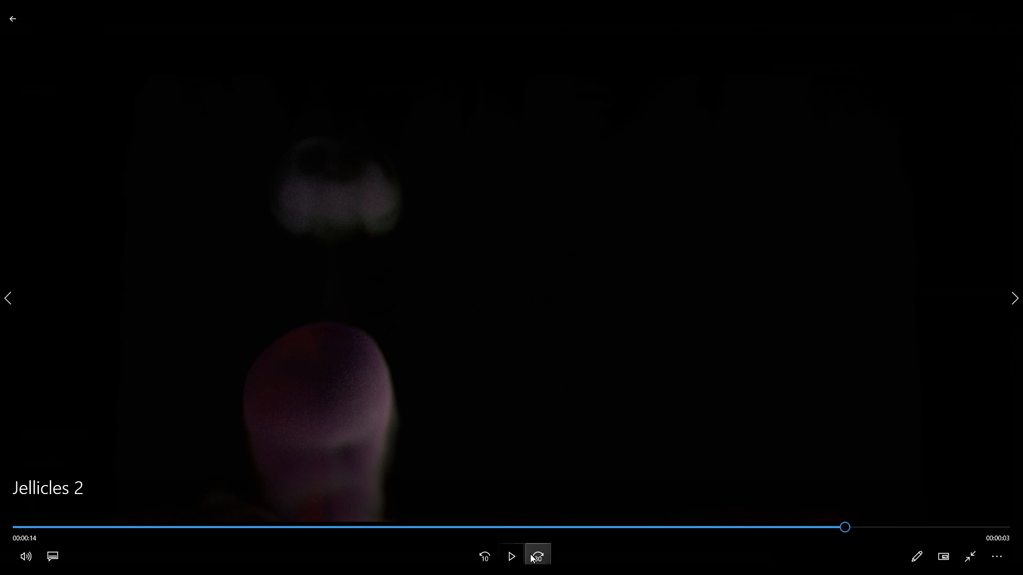
pyautogui.click(511, 558)
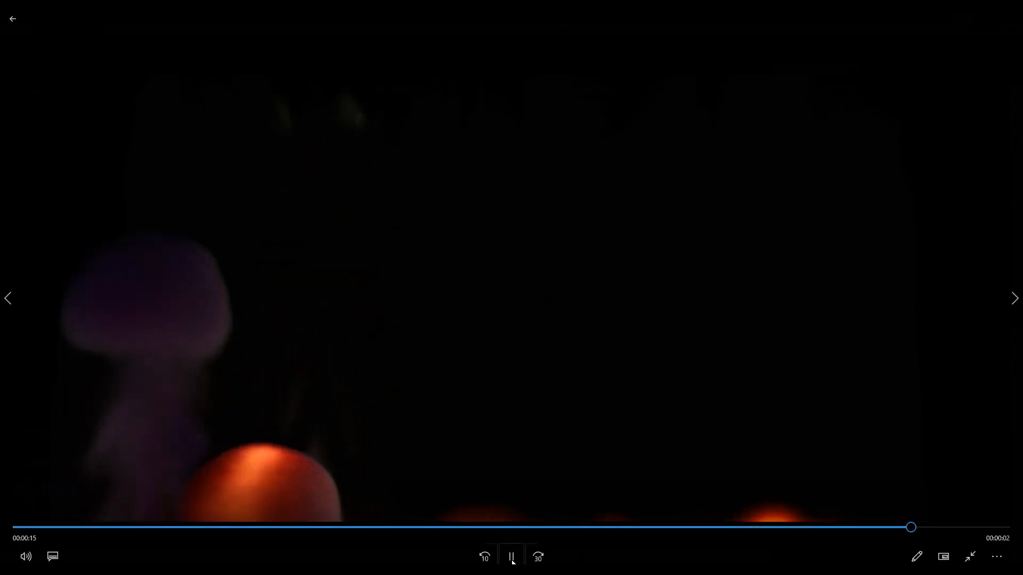